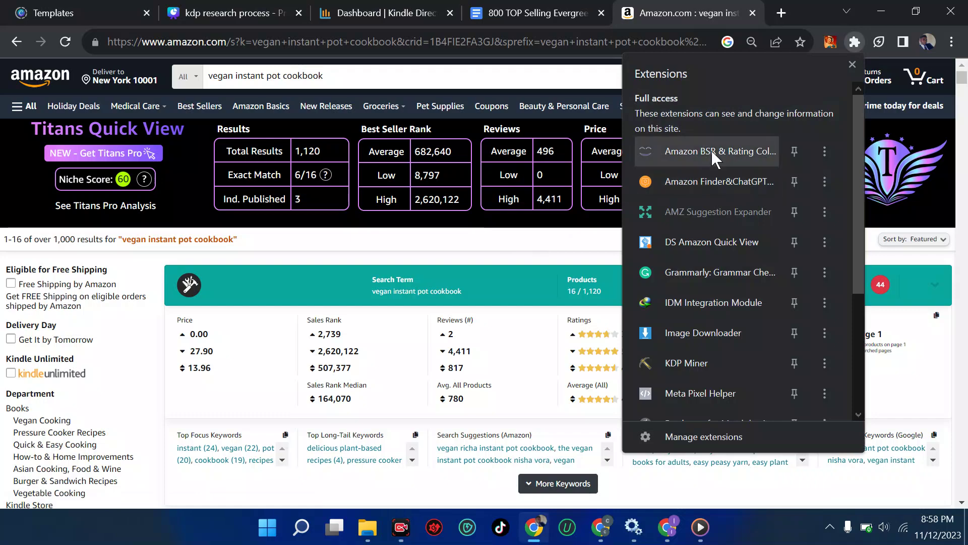
Examine the vegan instant pot cookbook results, checking the first two listings' sales ranks, keywords and product details
{"action": "scroll", "coordinate": [411, 264], "scroll_direction": "down", "scroll_amount": 5}
{"action": "scroll", "coordinate": [411, 264], "scroll_direction": "down", "scroll_amount": 7}
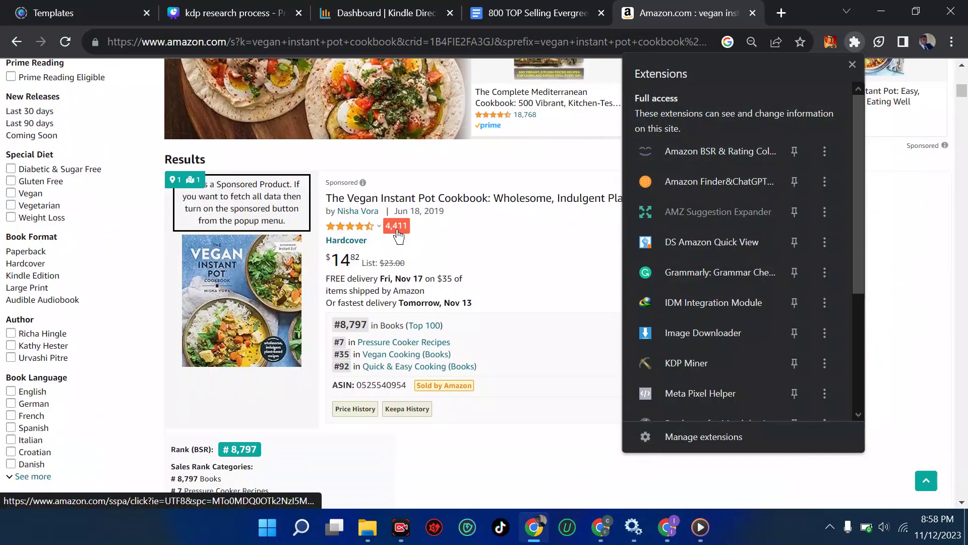
{"action": "scroll", "coordinate": [267, 373], "scroll_direction": "down", "scroll_amount": 2}
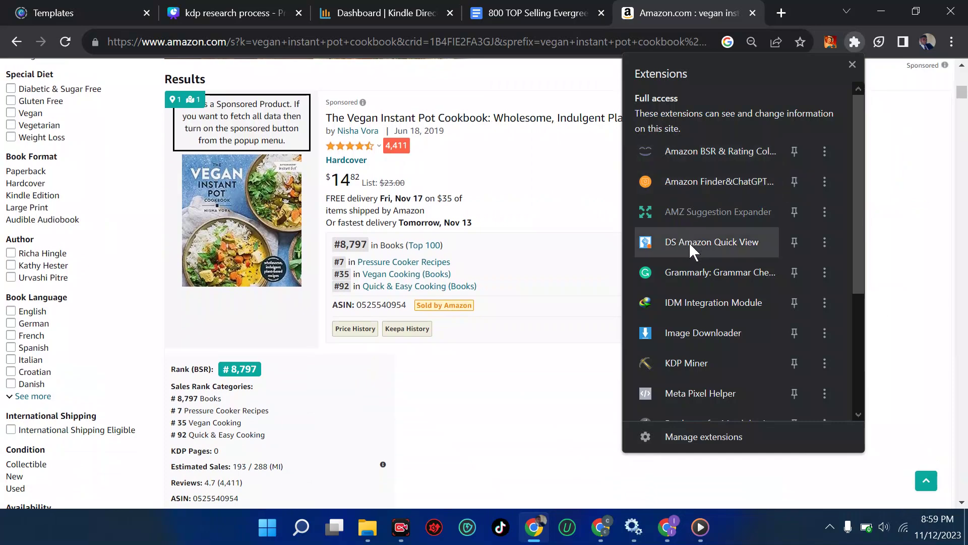
{"action": "scroll", "coordinate": [343, 438], "scroll_direction": "down", "scroll_amount": 10}
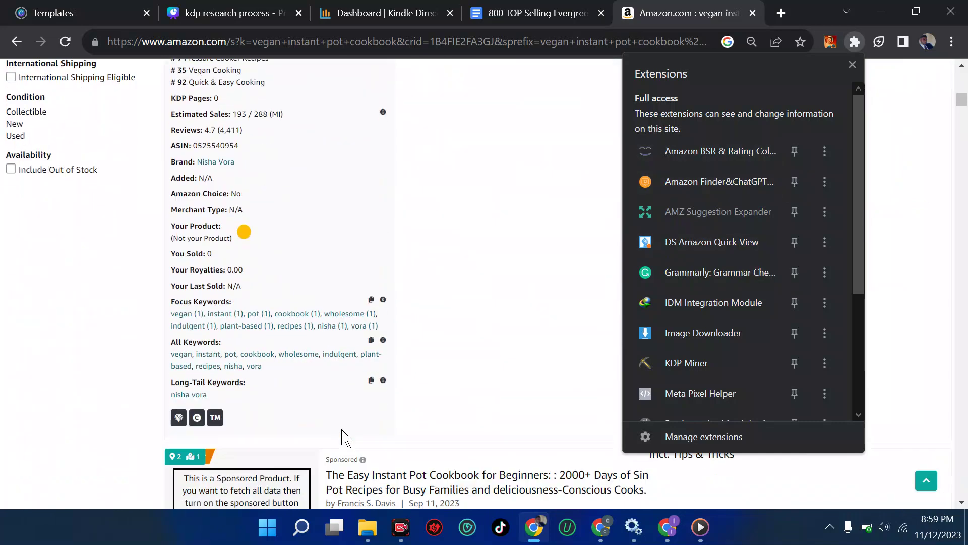
{"action": "left_click", "coordinate": [910, 329]}
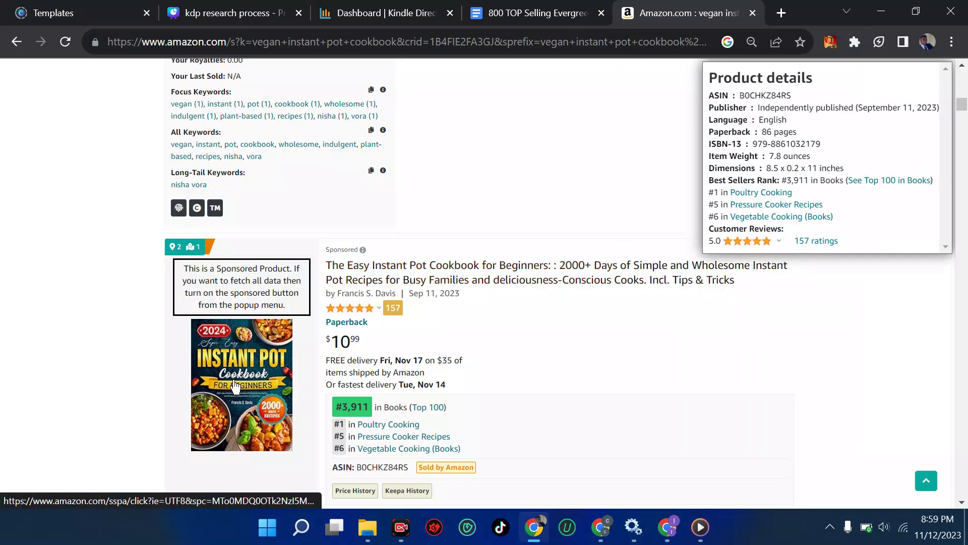
{"action": "mouse_move", "coordinate": [267, 386]}
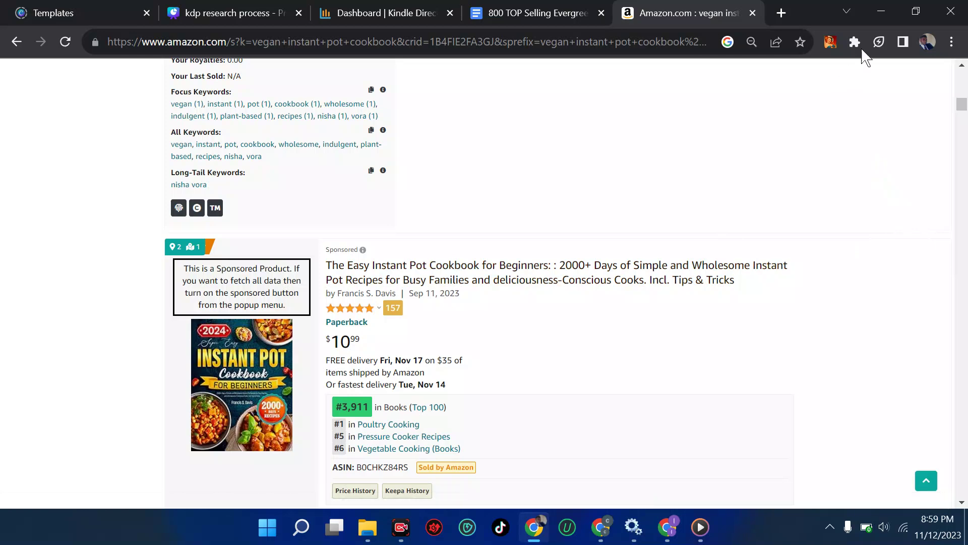
Review the browser extensions with access to the Amazon results page, including the KDP research tools
{"action": "left_click", "coordinate": [855, 43]}
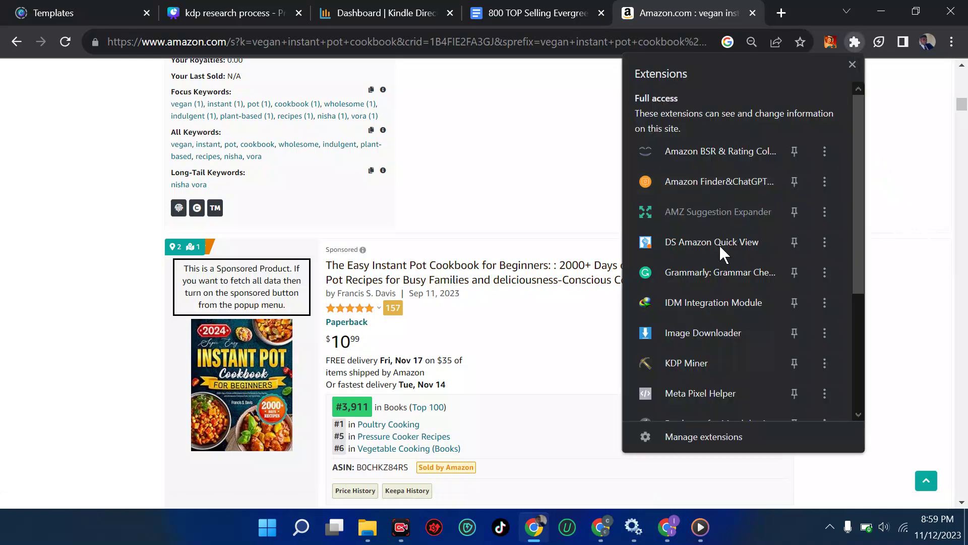
{"action": "scroll", "coordinate": [703, 320], "scroll_direction": "down", "scroll_amount": 4}
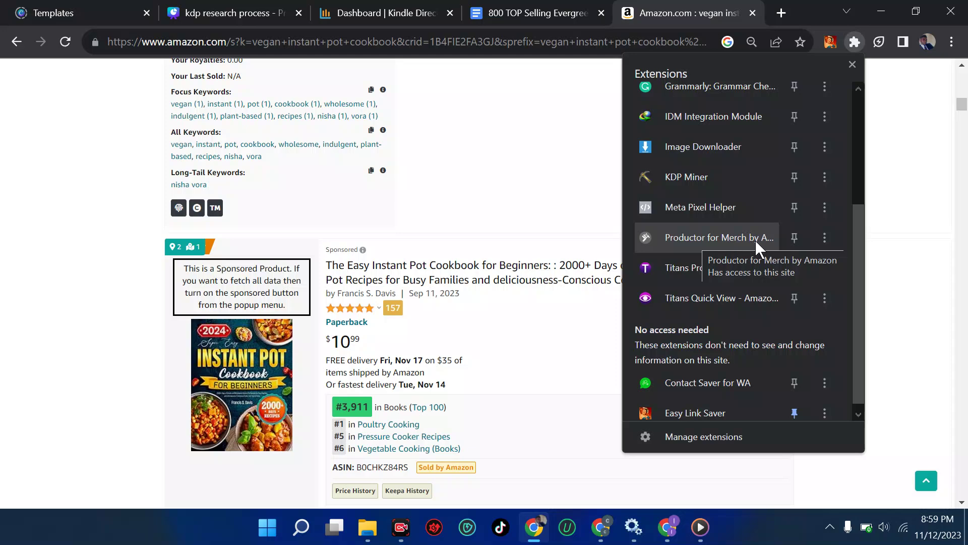
{"action": "scroll", "coordinate": [565, 197], "scroll_direction": "up", "scroll_amount": 10}
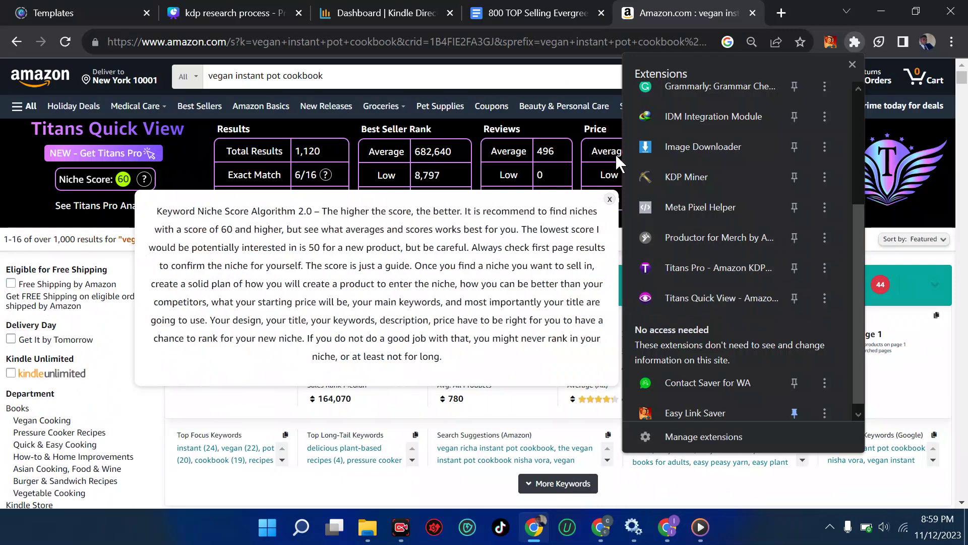
{"action": "scroll", "coordinate": [746, 180], "scroll_direction": "up", "scroll_amount": 4}
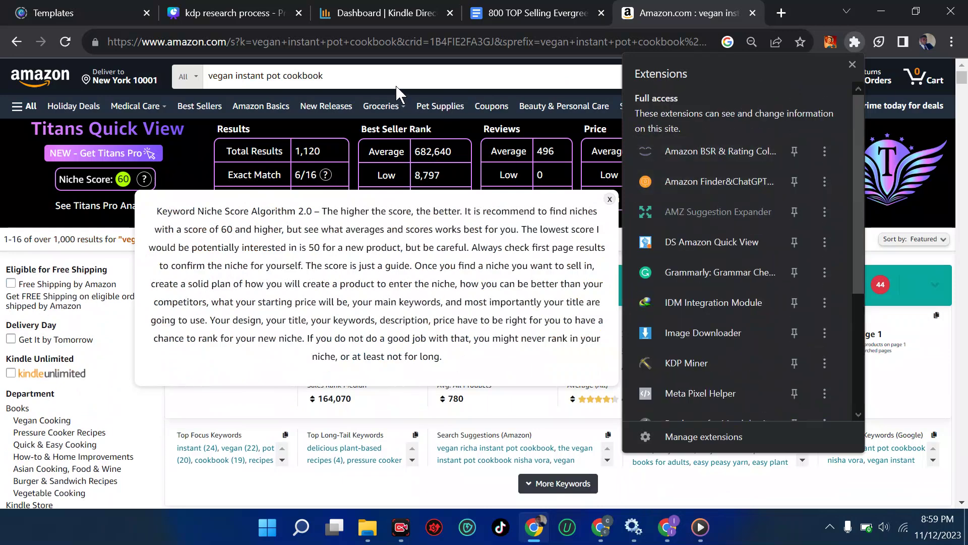
Search Amazon for "vegan instant pot cookbook for women"
{"action": "left_click", "coordinate": [368, 77]}
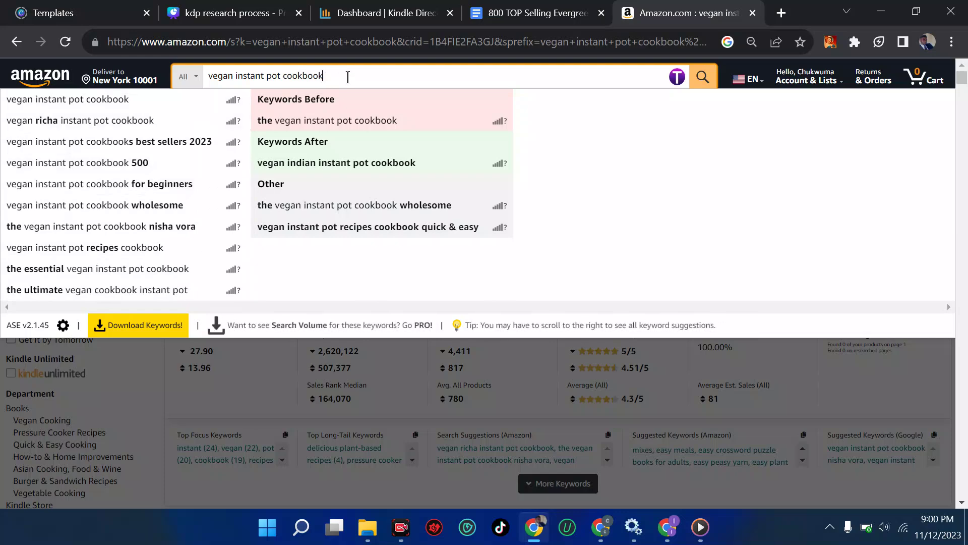
{"action": "type", "text": "R M"}
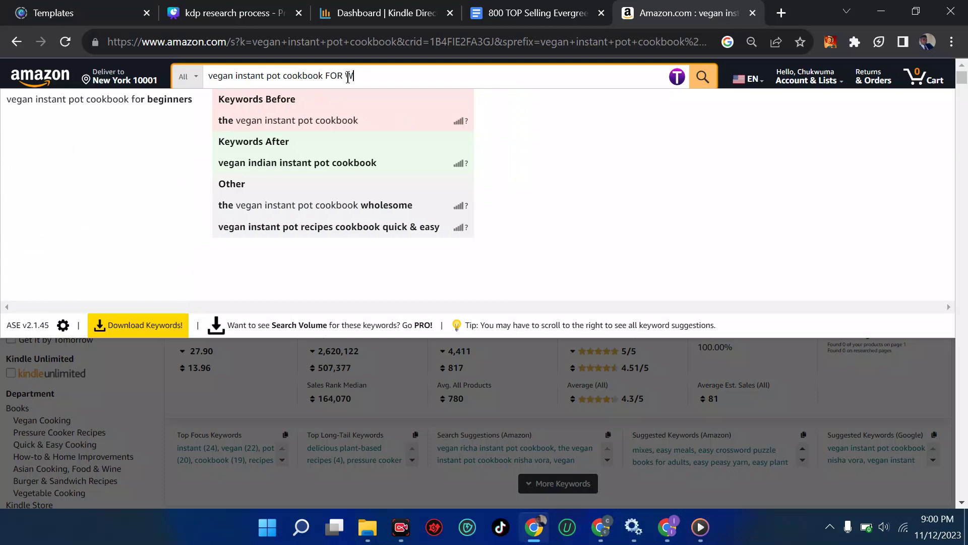
{"action": "key", "text": "BackSpace"}
{"action": "key", "text": "BackSpace"}
{"action": "key", "text": "BackSpace"}
{"action": "type", "text": "for women"}
{"action": "key", "text": "Return"}
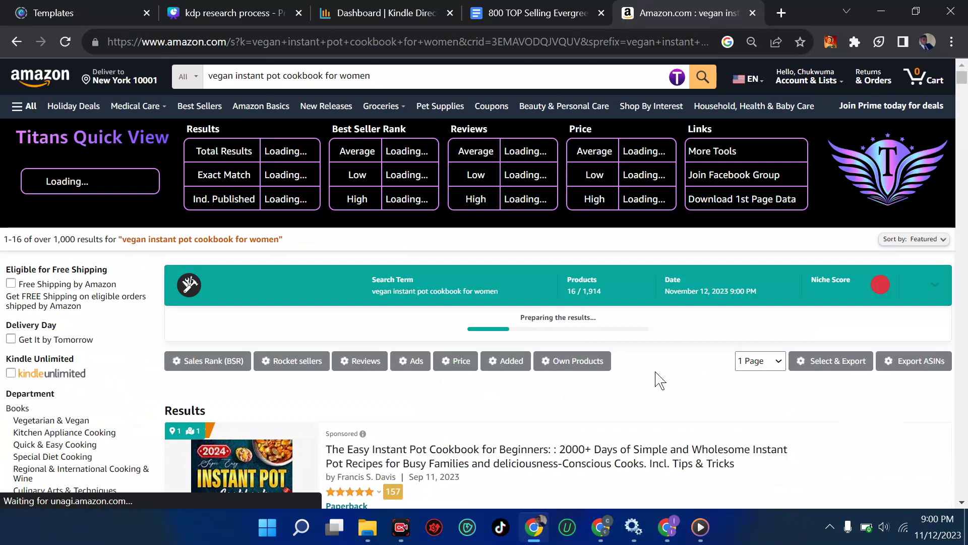
Examine the best-seller rank, estimated sales and reviews of the first two results for the narrowed keyword
{"action": "scroll", "coordinate": [657, 383], "scroll_direction": "down", "scroll_amount": 5}
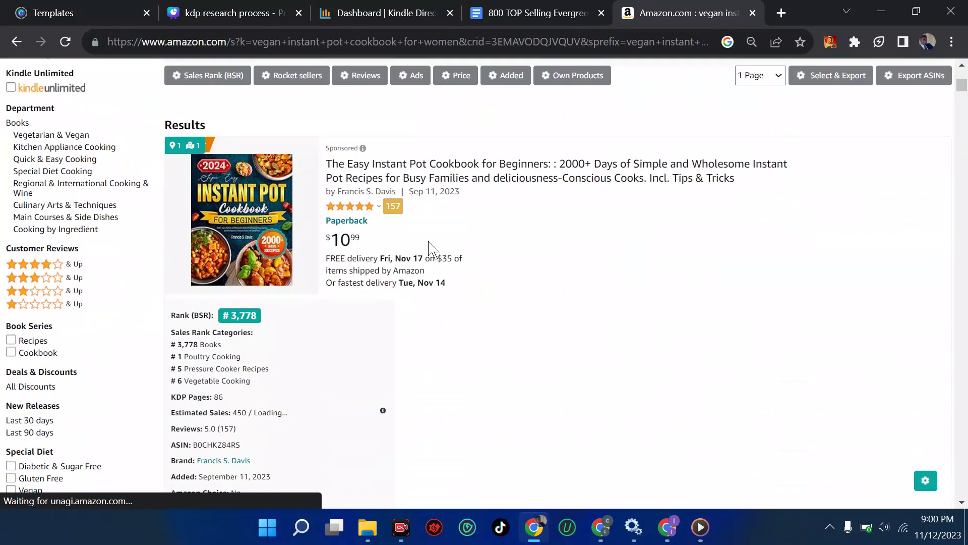
{"action": "scroll", "coordinate": [430, 248], "scroll_direction": "up", "scroll_amount": 4}
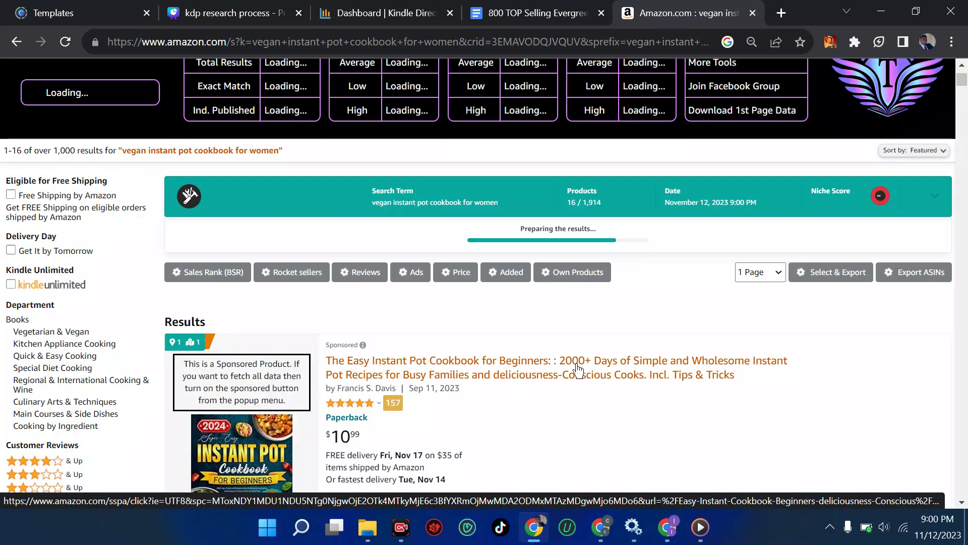
{"action": "scroll", "coordinate": [585, 368], "scroll_direction": "down", "scroll_amount": 4}
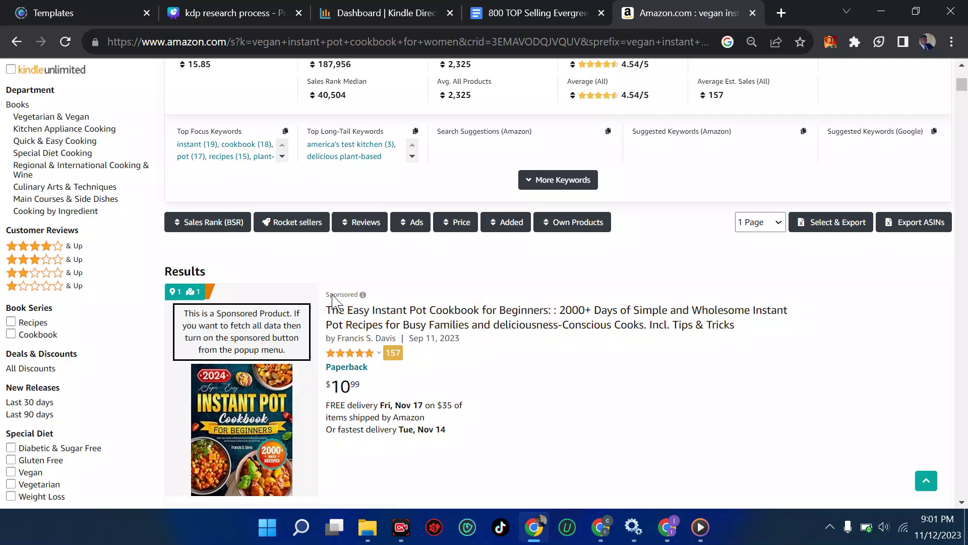
{"action": "scroll", "coordinate": [383, 330], "scroll_direction": "down", "scroll_amount": 4}
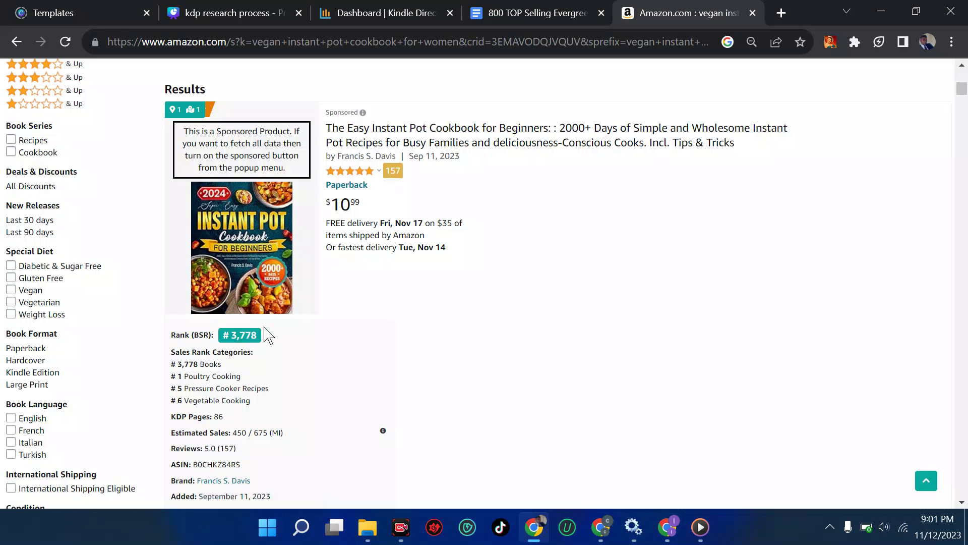
{"action": "scroll", "coordinate": [383, 311], "scroll_direction": "down", "scroll_amount": 10}
{"action": "scroll", "coordinate": [384, 311], "scroll_direction": "down", "scroll_amount": 2}
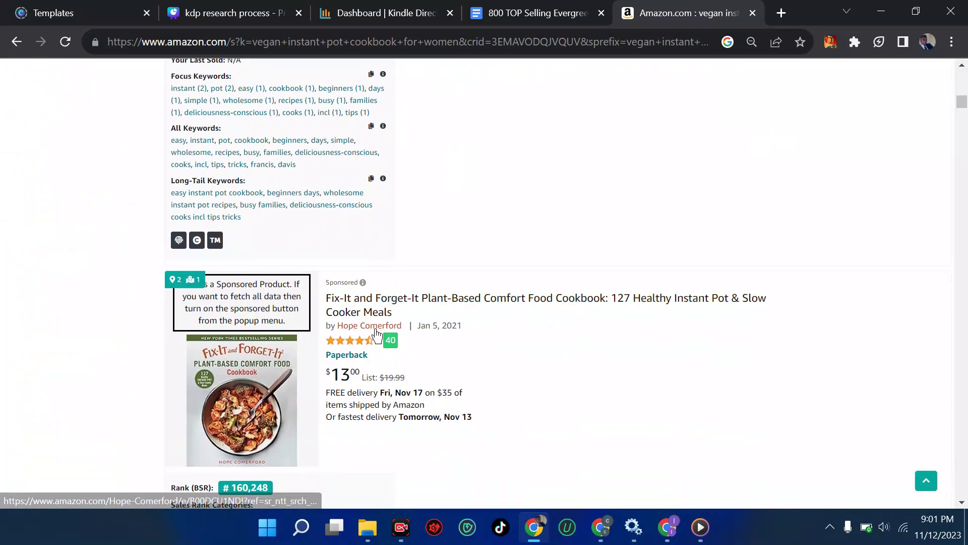
{"action": "scroll", "coordinate": [496, 326], "scroll_direction": "down", "scroll_amount": 2}
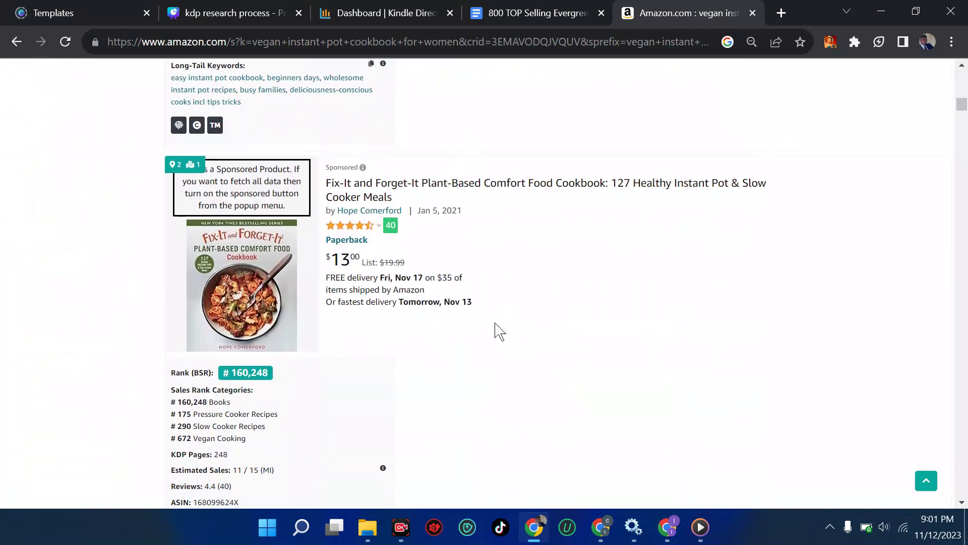
{"action": "scroll", "coordinate": [496, 331], "scroll_direction": "down", "scroll_amount": 1}
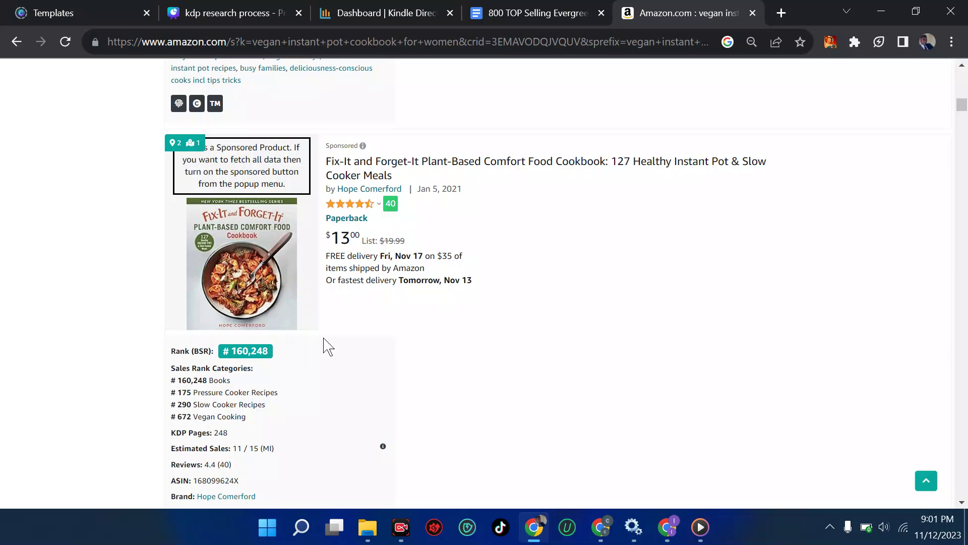
Compare the first two listings' best-seller ranks and check the third and fourth cookbook listings
{"action": "scroll", "coordinate": [249, 351], "scroll_direction": "up", "scroll_amount": 12}
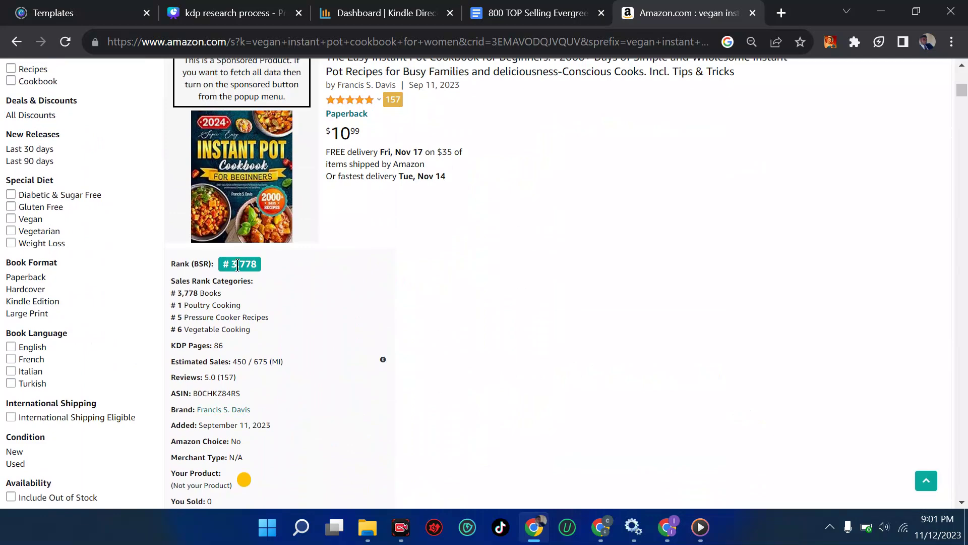
{"action": "scroll", "coordinate": [238, 264], "scroll_direction": "down", "scroll_amount": 8}
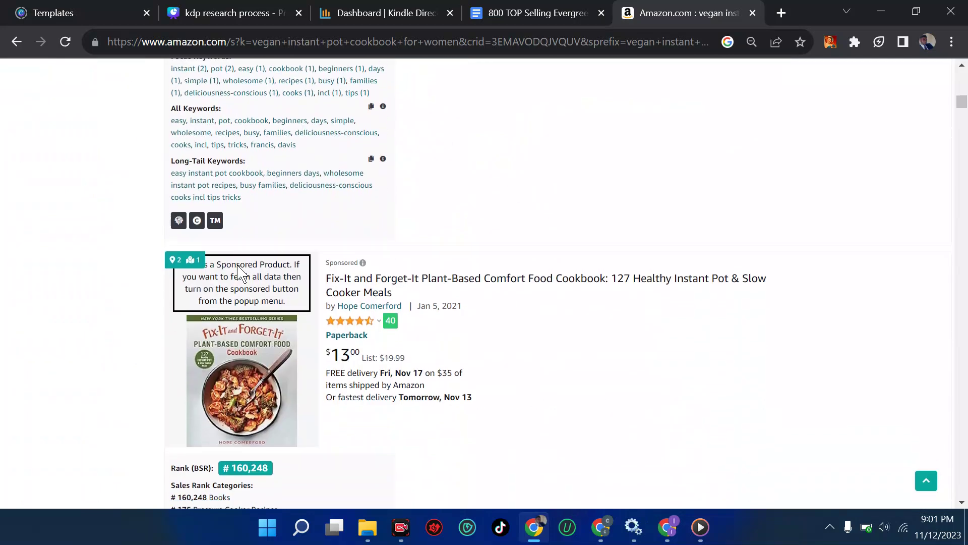
{"action": "scroll", "coordinate": [363, 335], "scroll_direction": "up", "scroll_amount": 8}
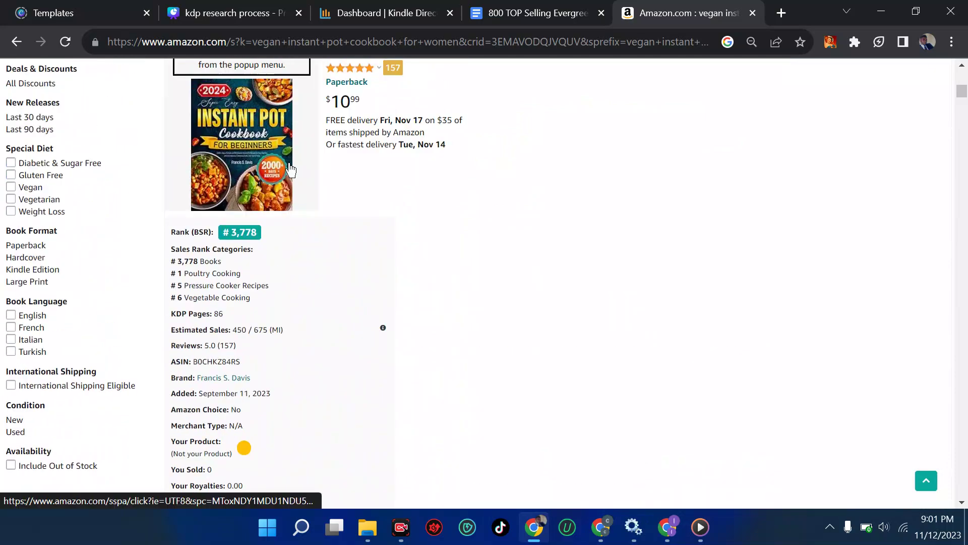
{"action": "scroll", "coordinate": [284, 160], "scroll_direction": "down", "scroll_amount": 16}
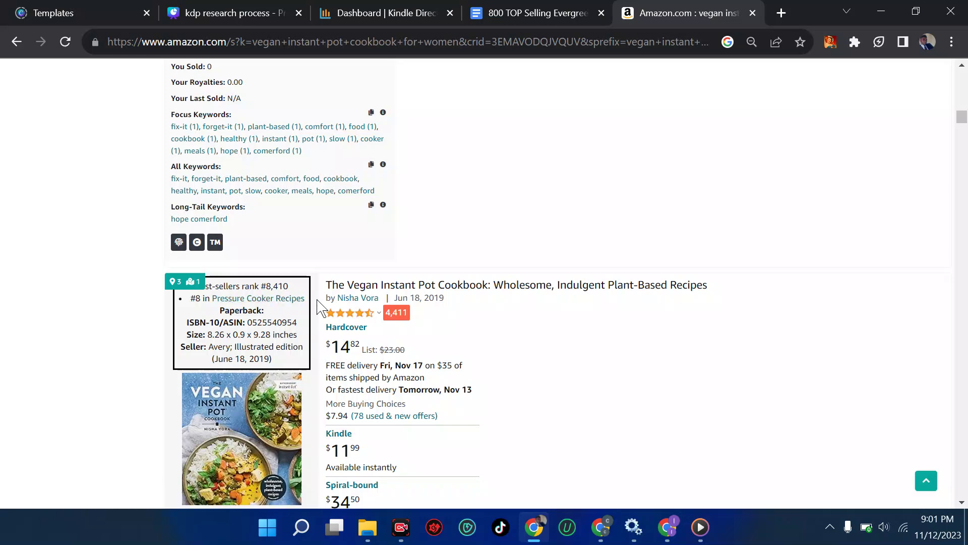
{"action": "scroll", "coordinate": [320, 305], "scroll_direction": "down", "scroll_amount": 3}
{"action": "scroll", "coordinate": [320, 307], "scroll_direction": "down", "scroll_amount": 15}
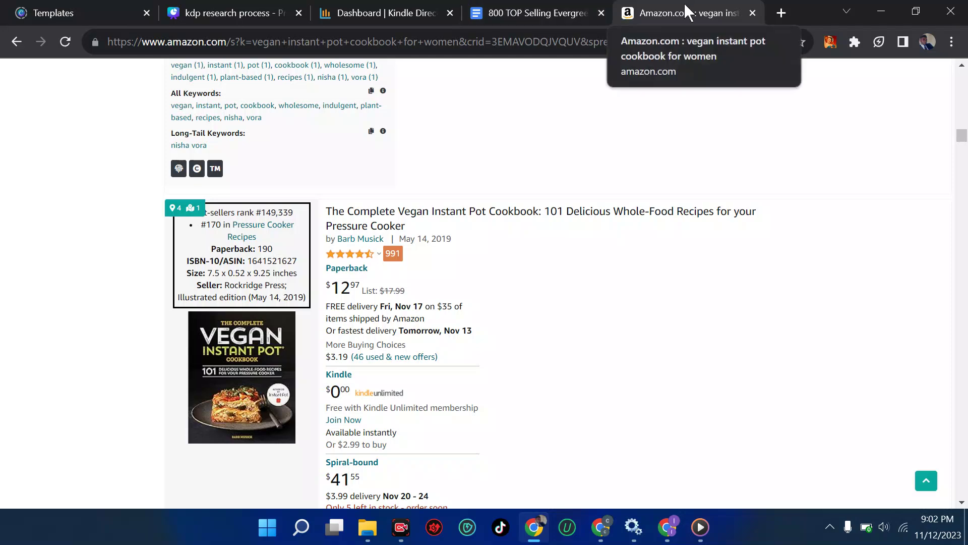
View the Kindle Direct Publishing reports dashboard and return to the Amazon search results
{"action": "left_click", "coordinate": [383, 10]}
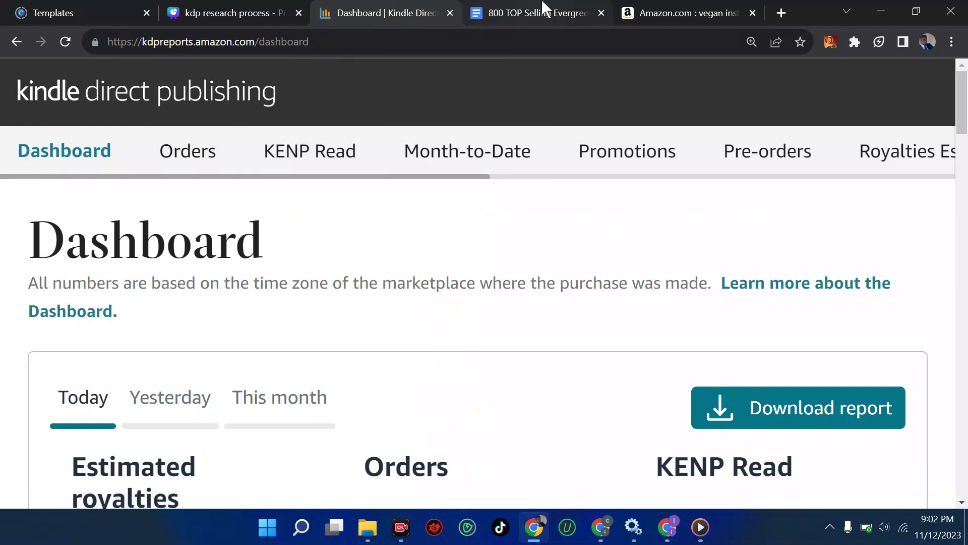
{"action": "left_click", "coordinate": [671, 10]}
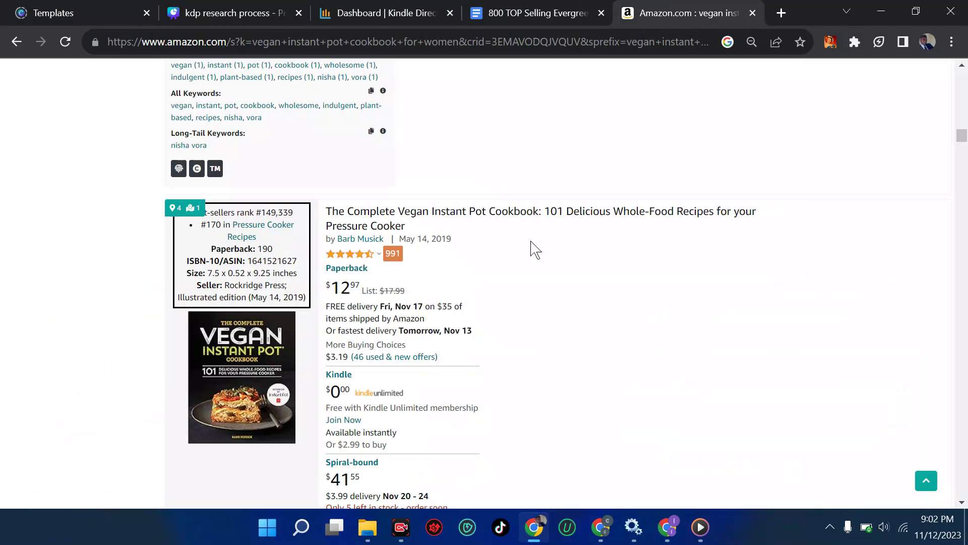
{"action": "scroll", "coordinate": [515, 191], "scroll_direction": "up", "scroll_amount": 2}
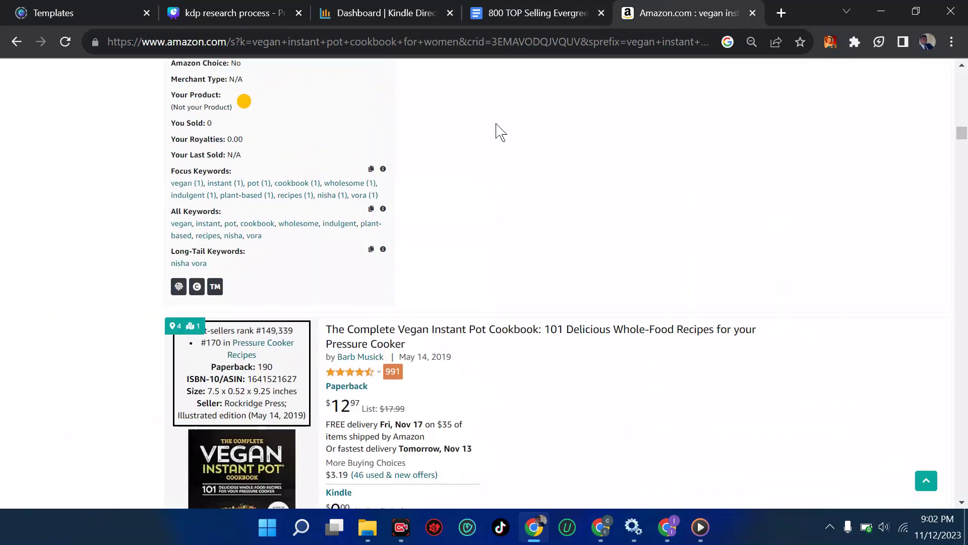
{"action": "left_click", "coordinate": [380, 10]}
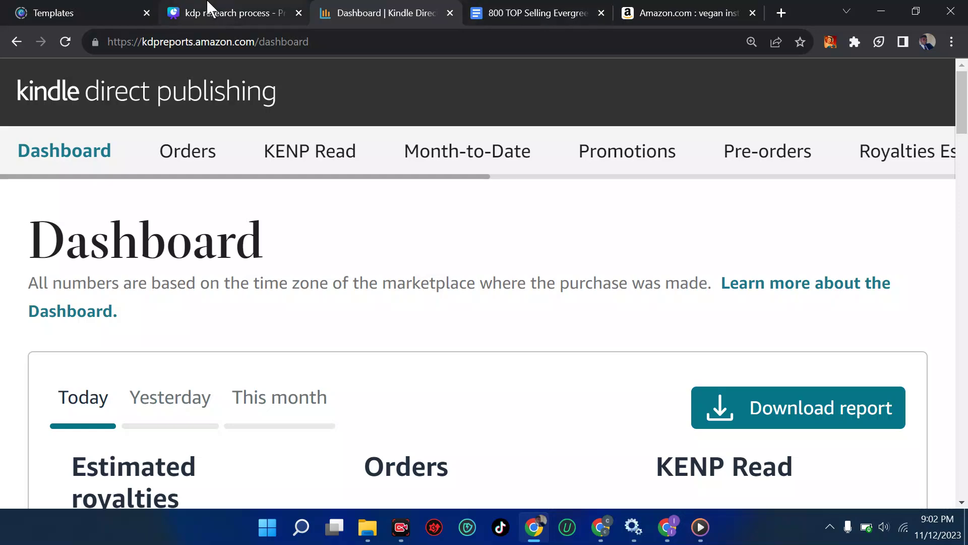
{"action": "left_click", "coordinate": [671, 10]}
Check the keyword summary's price figures and compare the paperback prices of the first listings
{"action": "scroll", "coordinate": [502, 281], "scroll_direction": "up", "scroll_amount": 15}
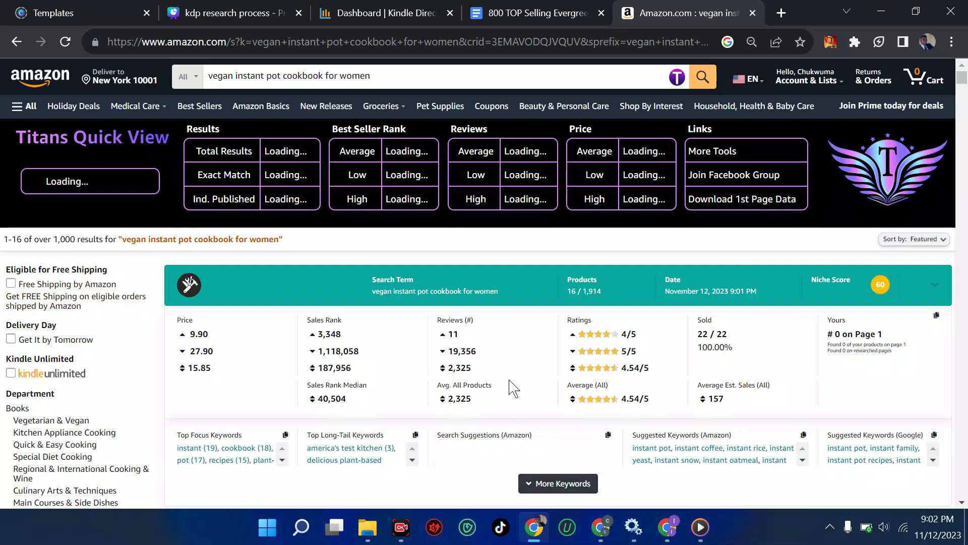
{"action": "scroll", "coordinate": [510, 388], "scroll_direction": "down", "scroll_amount": 6}
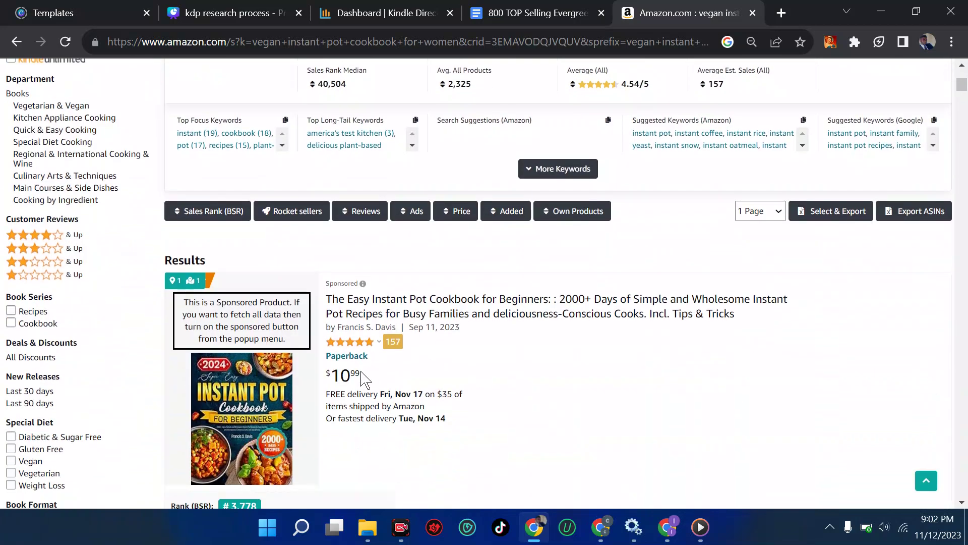
{"action": "scroll", "coordinate": [349, 377], "scroll_direction": "down", "scroll_amount": 1}
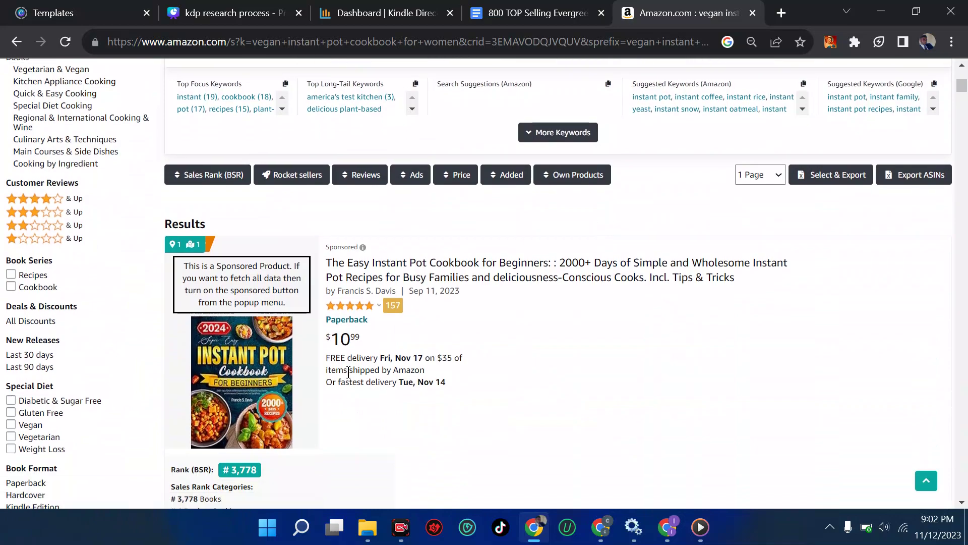
{"action": "scroll", "coordinate": [344, 357], "scroll_direction": "down", "scroll_amount": 12}
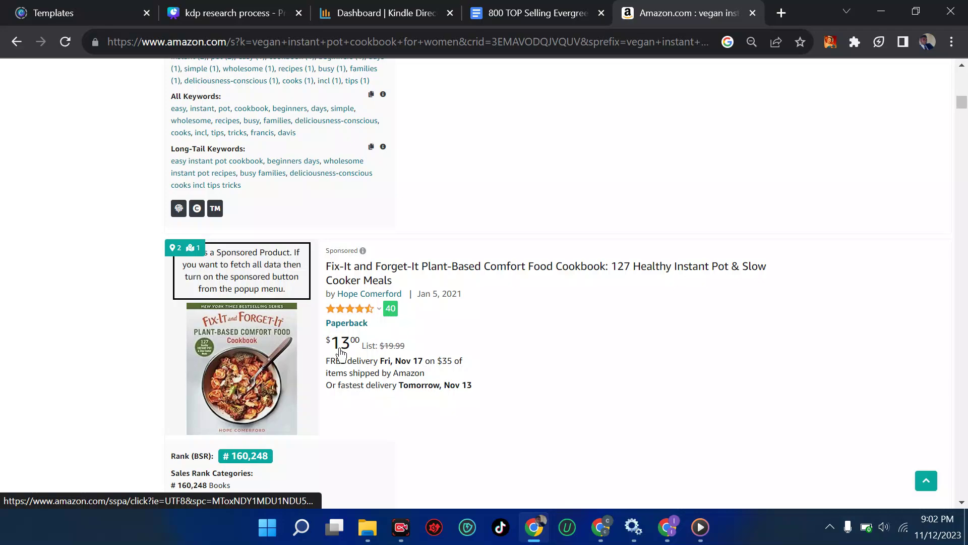
{"action": "scroll", "coordinate": [343, 356], "scroll_direction": "down", "scroll_amount": 9}
Check the Titans Quick View summary for the keyword and open its niche score explanation
{"action": "scroll", "coordinate": [344, 356], "scroll_direction": "up", "scroll_amount": 20}
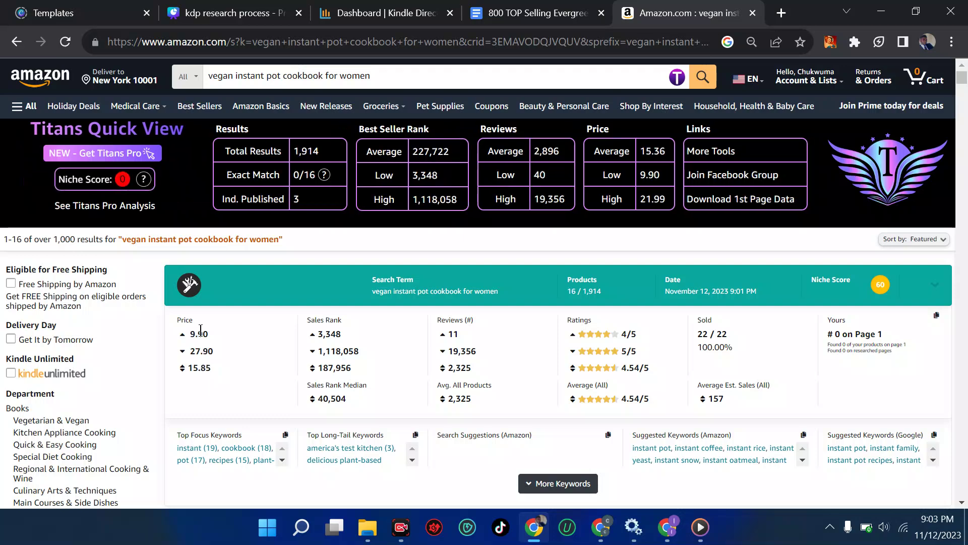
{"action": "left_click", "coordinate": [144, 181]}
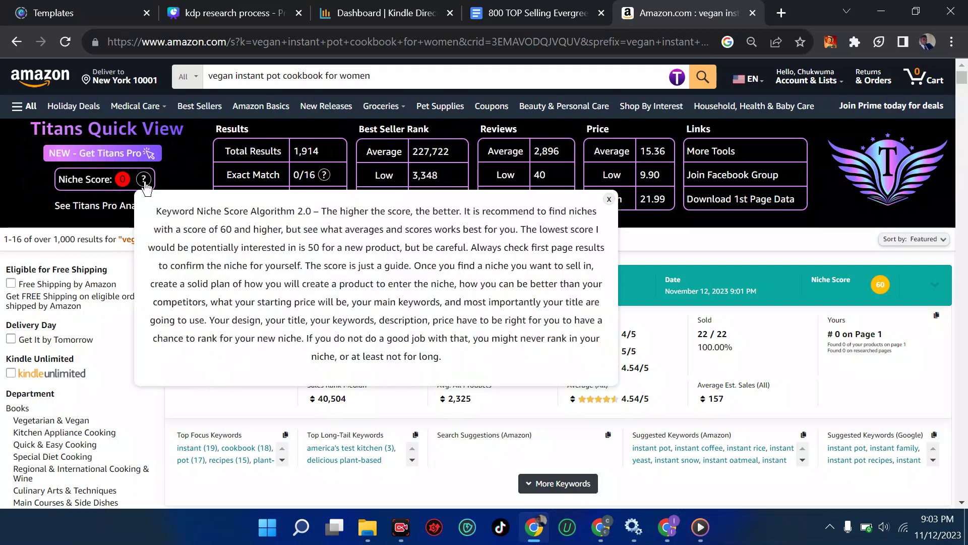
Rerun the Amazon search for "vegan instant pot cookbook for women"
{"action": "left_click", "coordinate": [419, 78]}
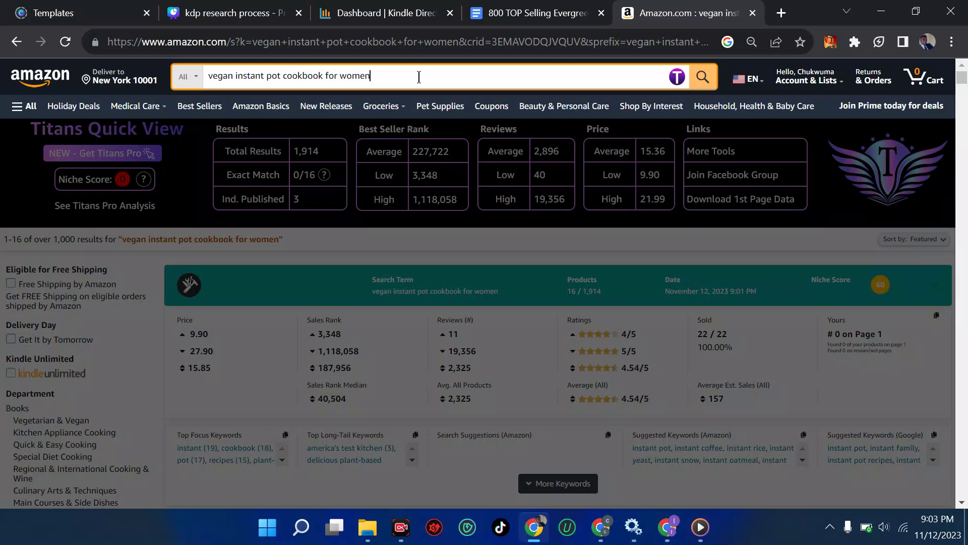
{"action": "key", "text": "Return"}
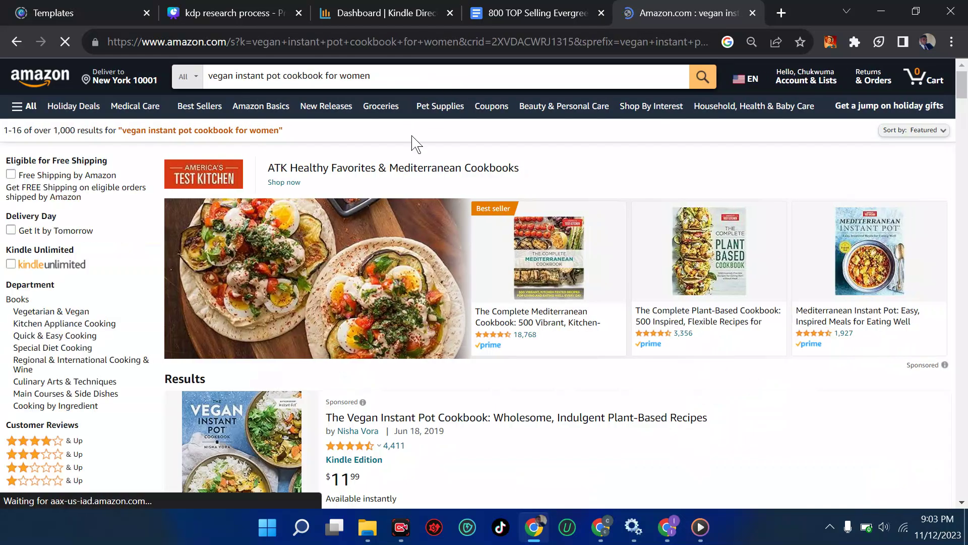
Look through the numbered health topics in the "800 TOP Selling Evergreen Books" Google Docs document
{"action": "left_click", "coordinate": [522, 12]}
{"action": "scroll", "coordinate": [480, 227], "scroll_direction": "down", "scroll_amount": 10}
{"action": "scroll", "coordinate": [434, 247], "scroll_direction": "up", "scroll_amount": 2}
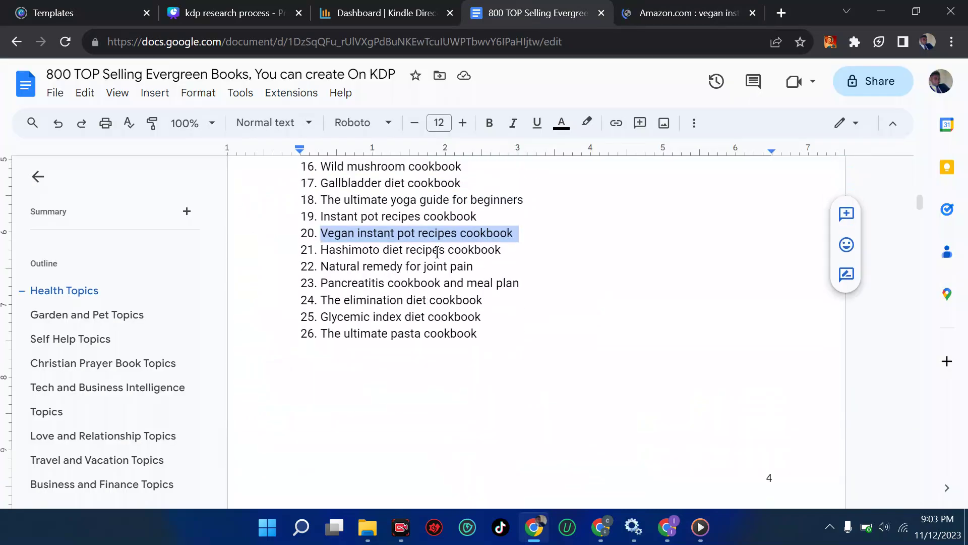
{"action": "scroll", "coordinate": [437, 250], "scroll_direction": "up", "scroll_amount": 2}
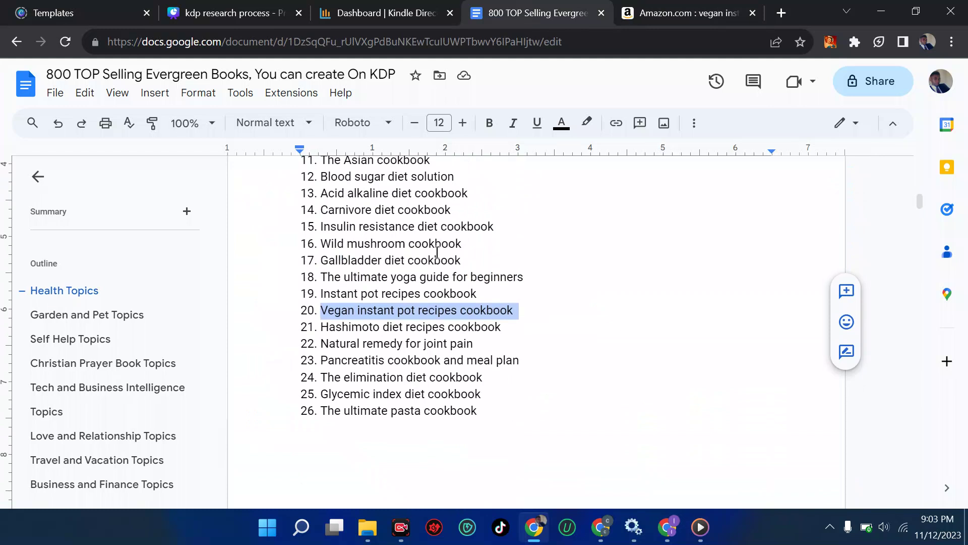
{"action": "scroll", "coordinate": [437, 250], "scroll_direction": "down", "scroll_amount": 4}
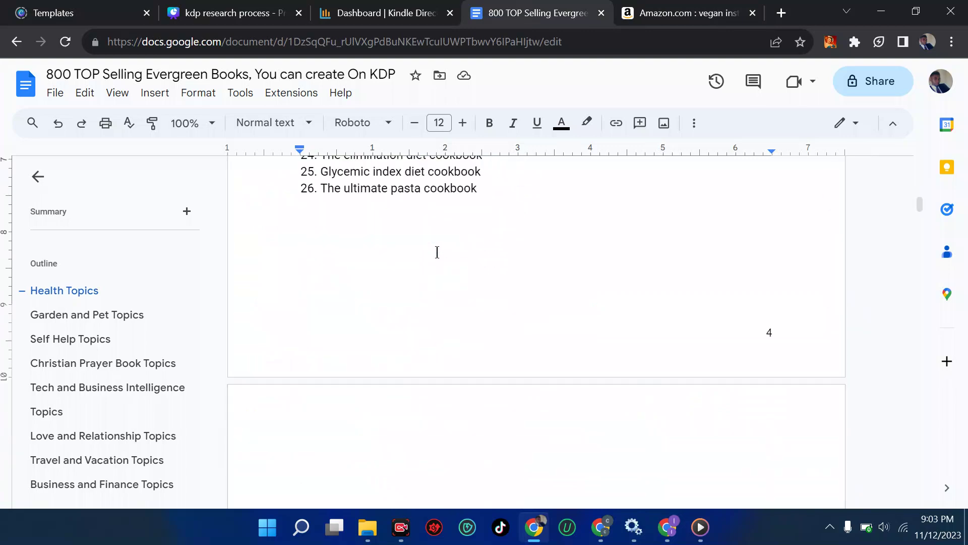
{"action": "scroll", "coordinate": [428, 225], "scroll_direction": "up", "scroll_amount": 1}
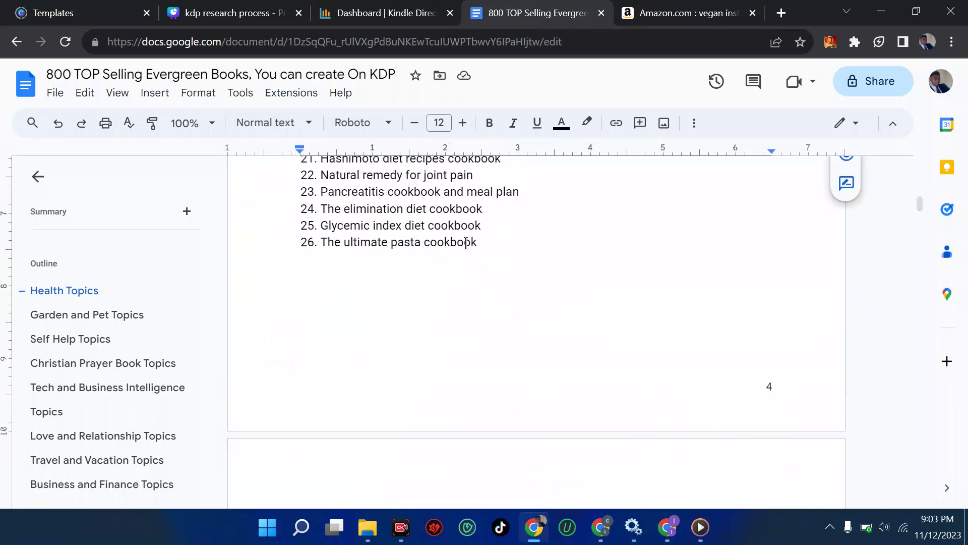
{"action": "triple_click", "coordinate": [482, 243]}
{"action": "scroll", "coordinate": [482, 243], "scroll_direction": "down", "scroll_amount": 20}
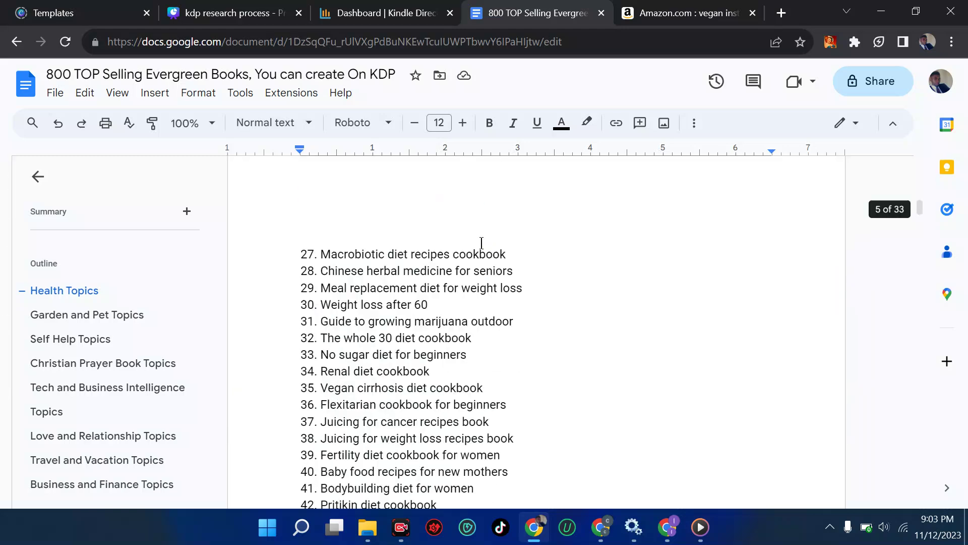
{"action": "scroll", "coordinate": [482, 242], "scroll_direction": "down", "scroll_amount": 4}
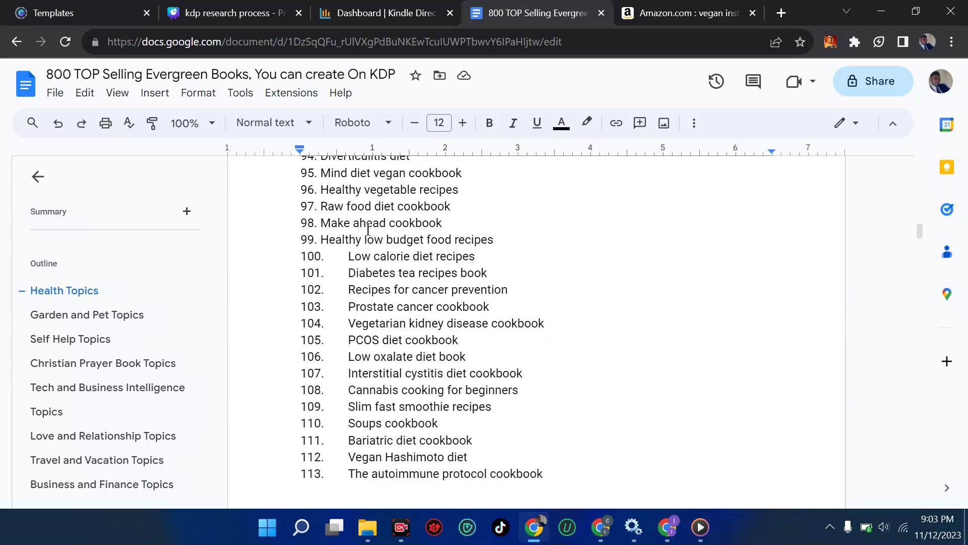
{"action": "scroll", "coordinate": [410, 234], "scroll_direction": "up", "scroll_amount": 3}
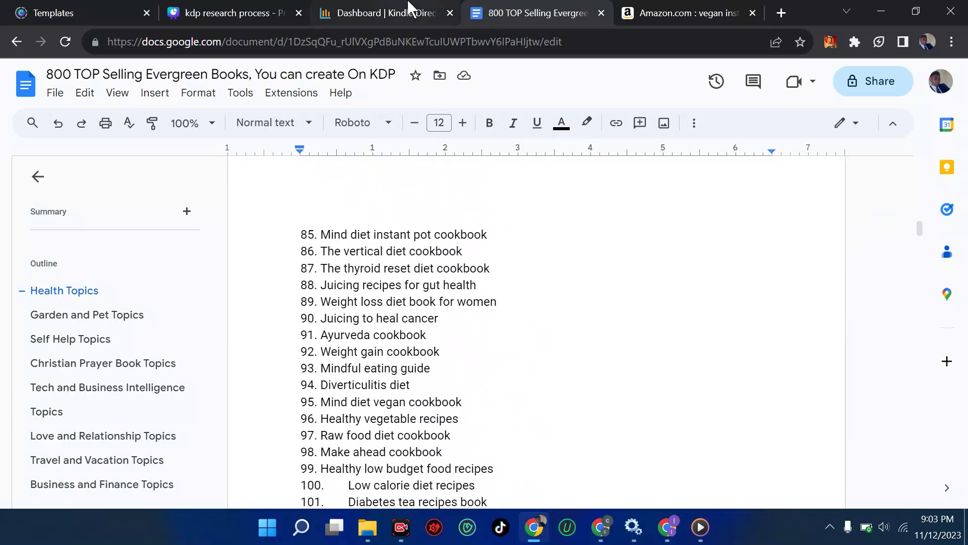
Switch to the "kdp research process" Canva presentation, view the installed browser extensions and show the question slide on page 6
{"action": "left_click", "coordinate": [410, 10]}
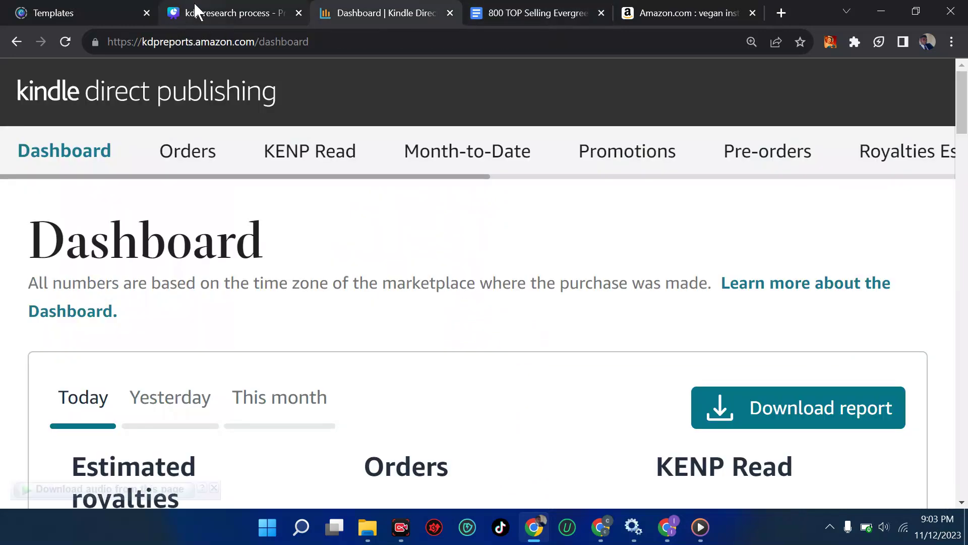
{"action": "left_click", "coordinate": [202, 13]}
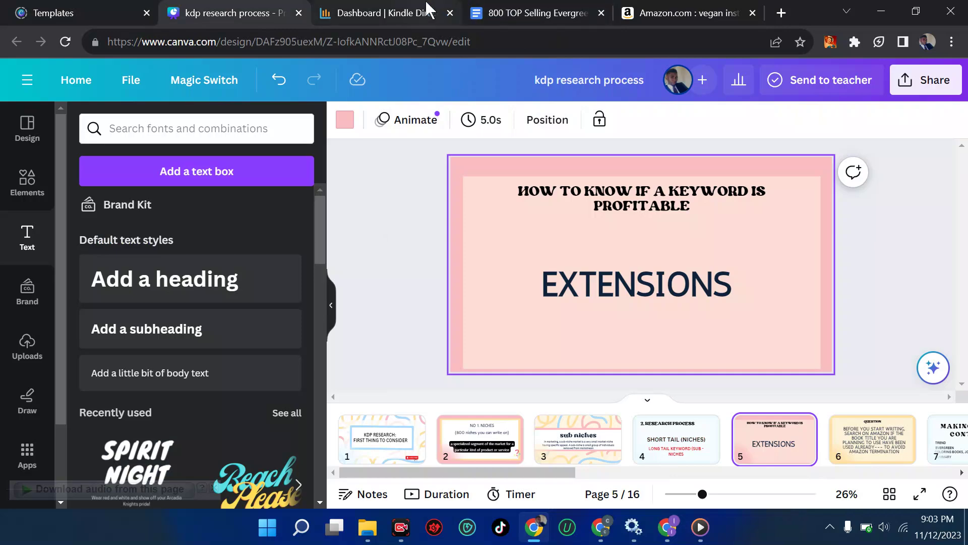
{"action": "left_click", "coordinate": [509, 10]}
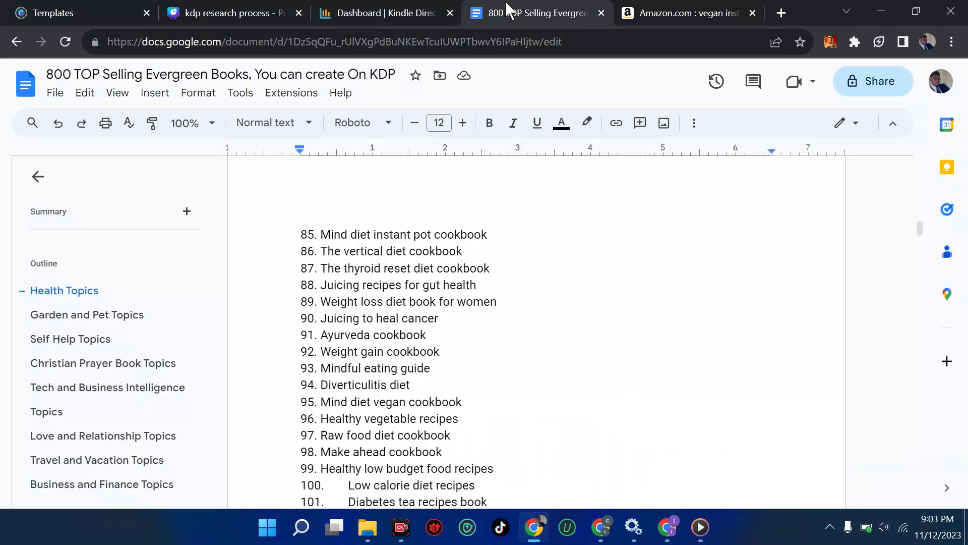
{"action": "left_click", "coordinate": [255, 14]}
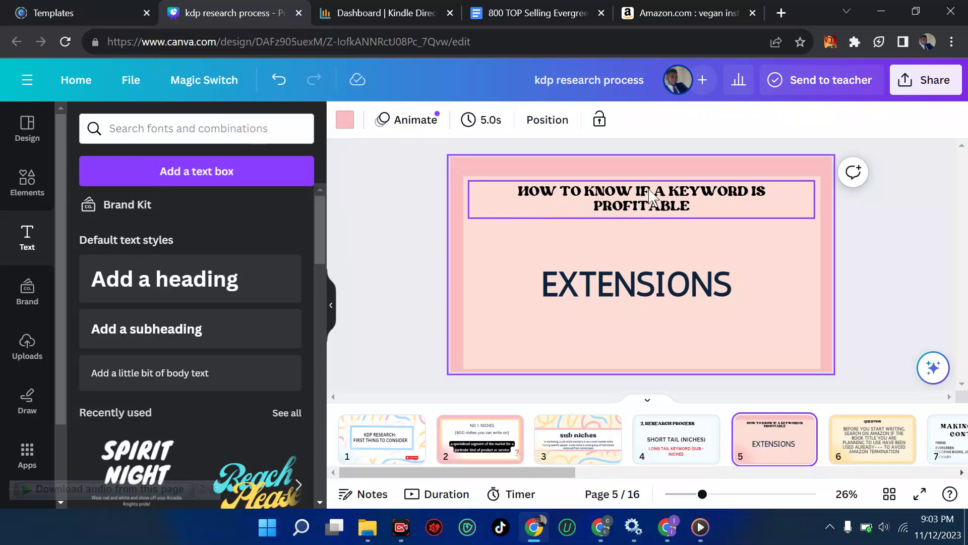
{"action": "left_click", "coordinate": [854, 43]}
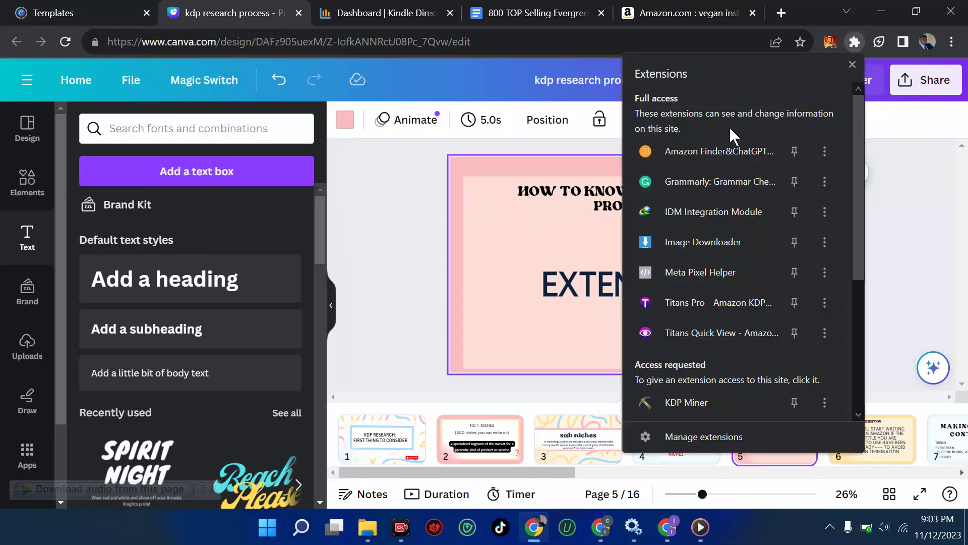
{"action": "left_click", "coordinate": [398, 284]}
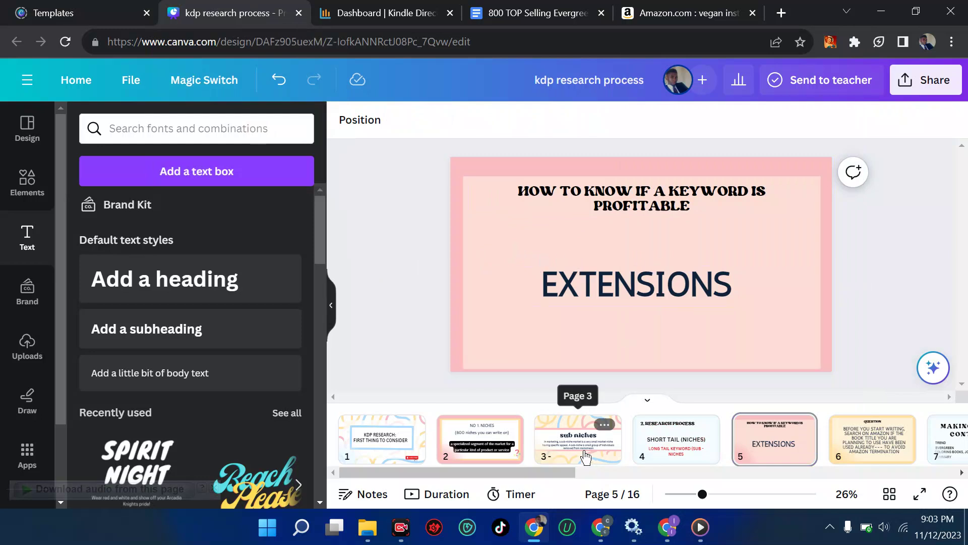
{"action": "left_click", "coordinate": [854, 444]}
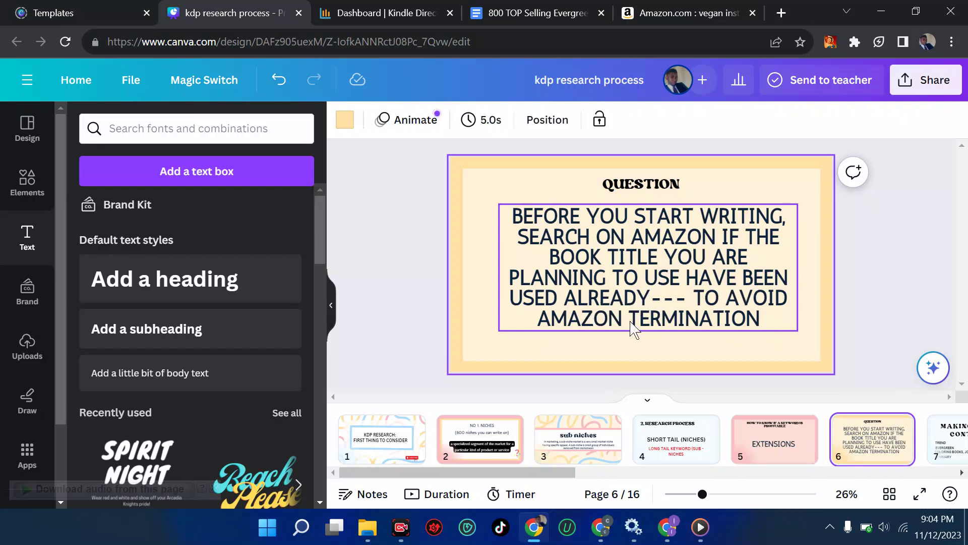
Return to Amazon's home page and search for the book title "love and sex"
{"action": "left_click", "coordinate": [643, 14]}
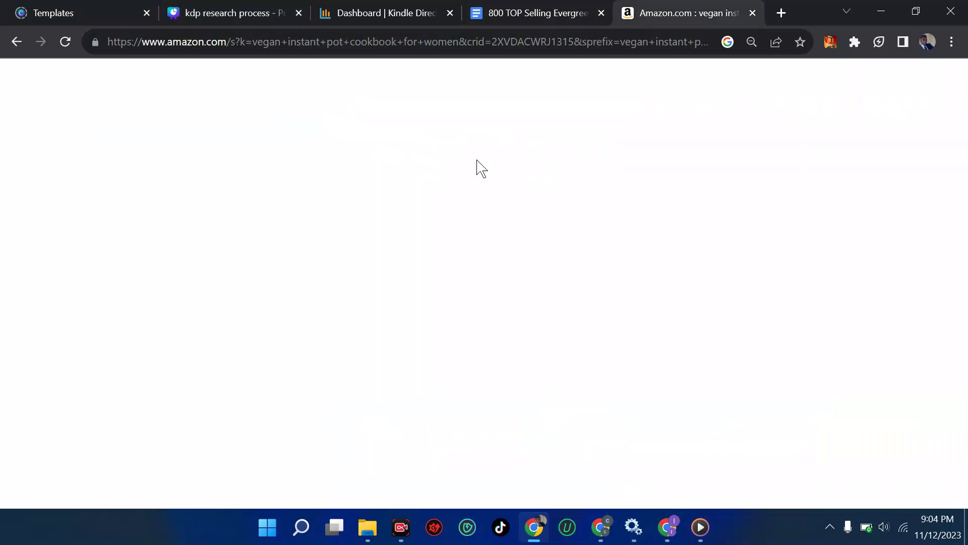
{"action": "left_click", "coordinate": [318, 41]}
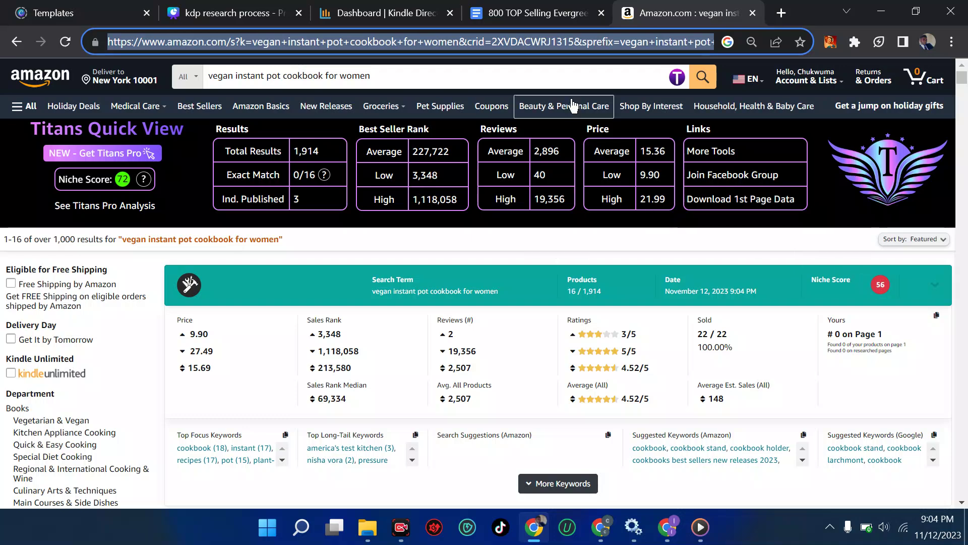
{"action": "type", "text": "amazon.com"}
{"action": "key", "text": "Return"}
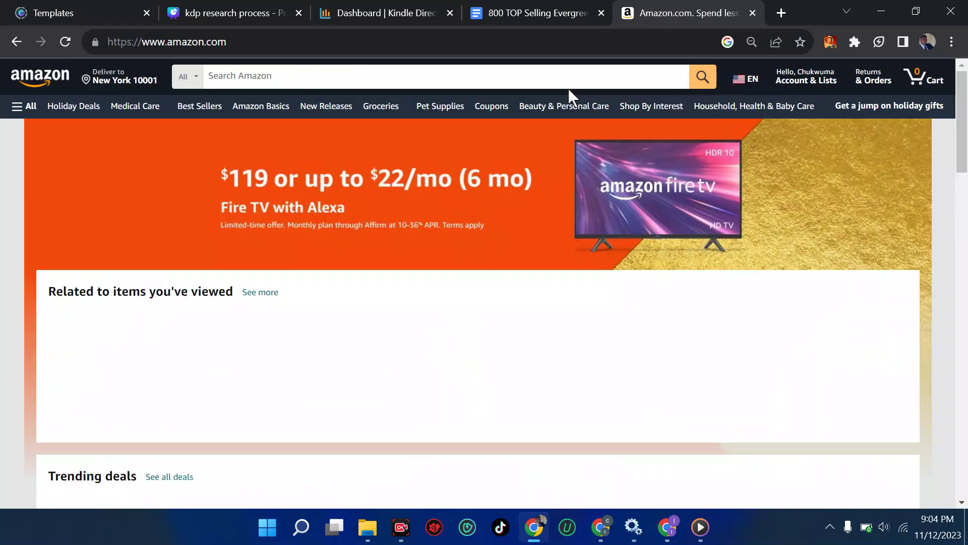
{"action": "left_click", "coordinate": [340, 81]}
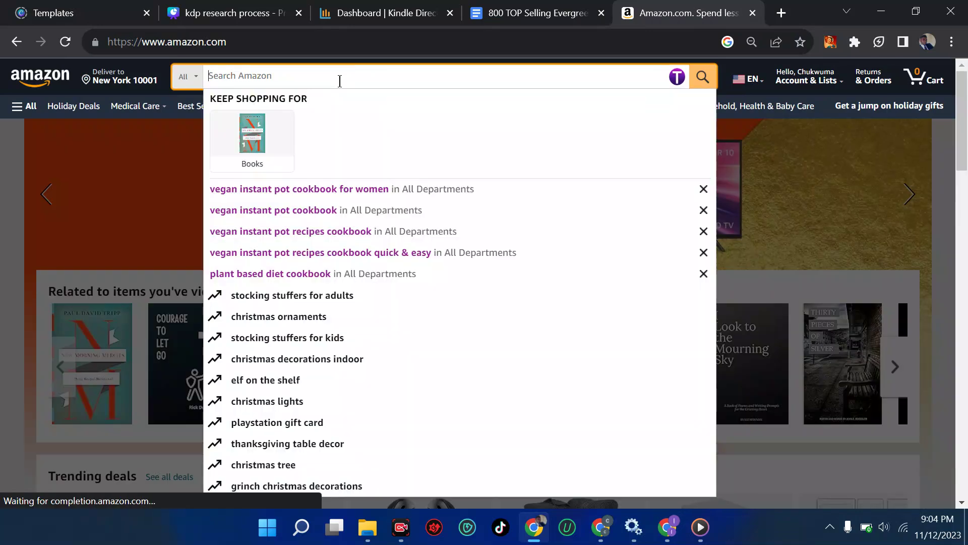
{"action": "type", "text": "love and sex"}
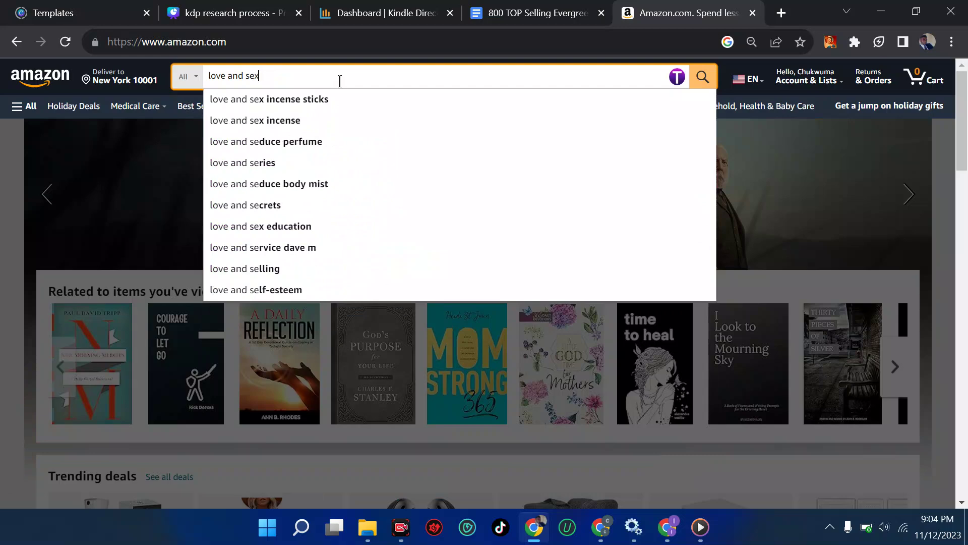
{"action": "key", "text": "Return"}
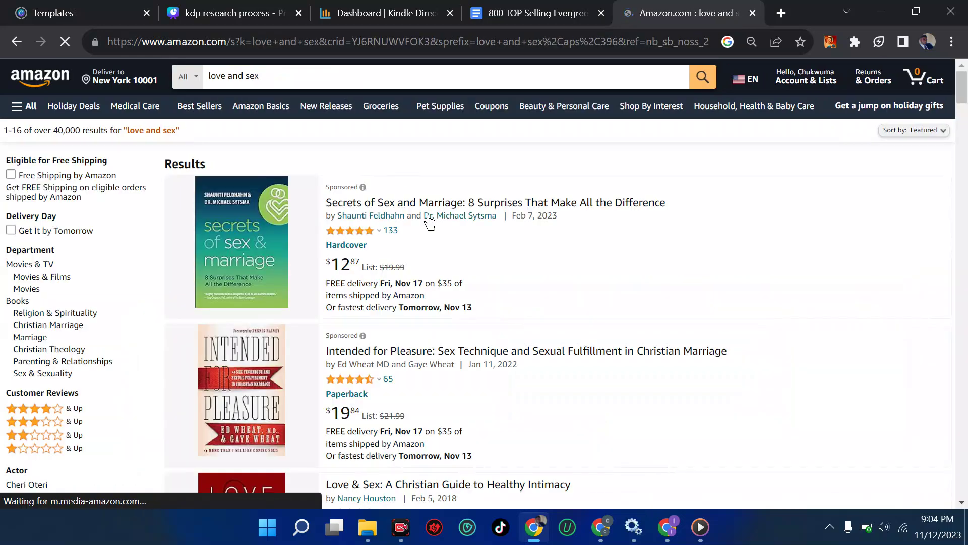
Examine the best-seller ranks and keyword data of the first two "love and sex" listings
{"action": "scroll", "coordinate": [431, 276], "scroll_direction": "down", "scroll_amount": 2}
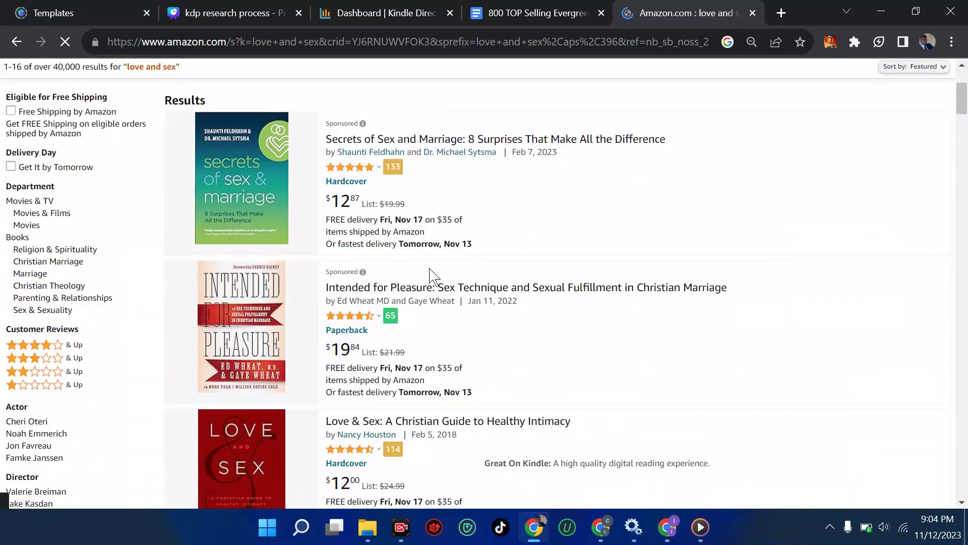
{"action": "scroll", "coordinate": [431, 275], "scroll_direction": "down", "scroll_amount": 2}
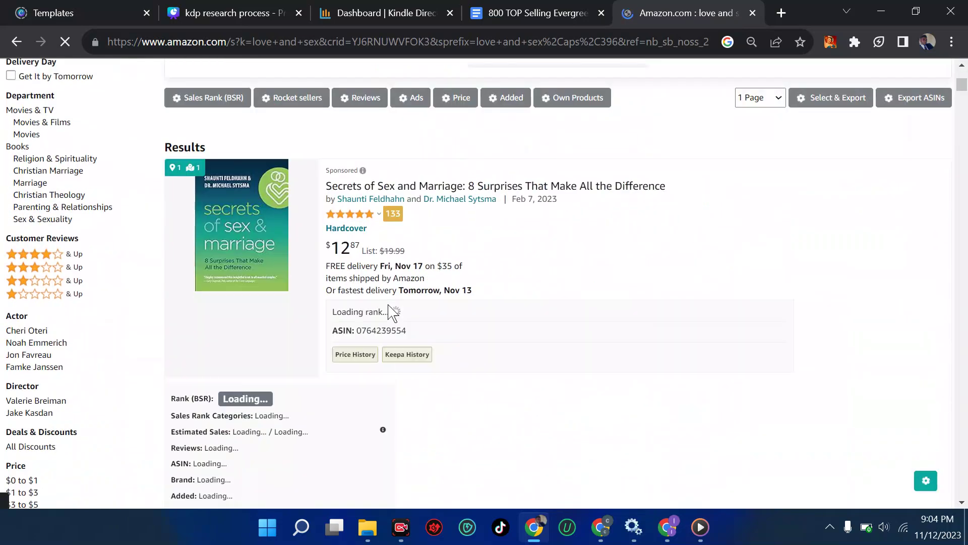
{"action": "scroll", "coordinate": [392, 313], "scroll_direction": "down", "scroll_amount": 15}
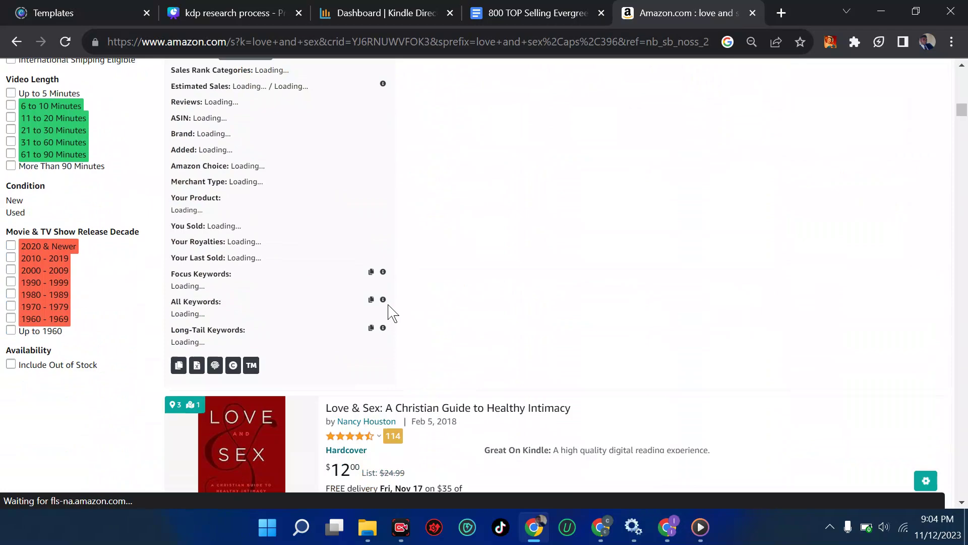
{"action": "scroll", "coordinate": [393, 313], "scroll_direction": "down", "scroll_amount": 3}
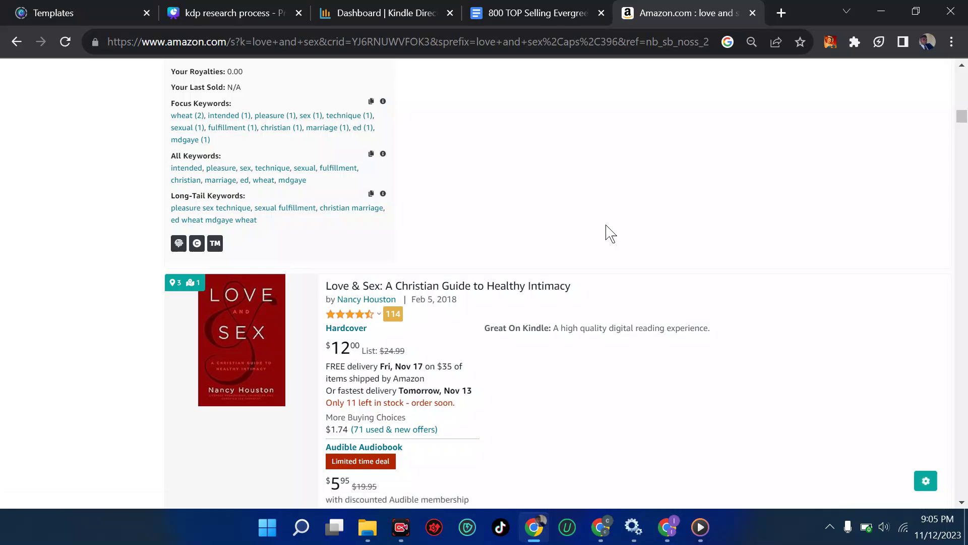
{"action": "scroll", "coordinate": [610, 233], "scroll_direction": "up", "scroll_amount": 15}
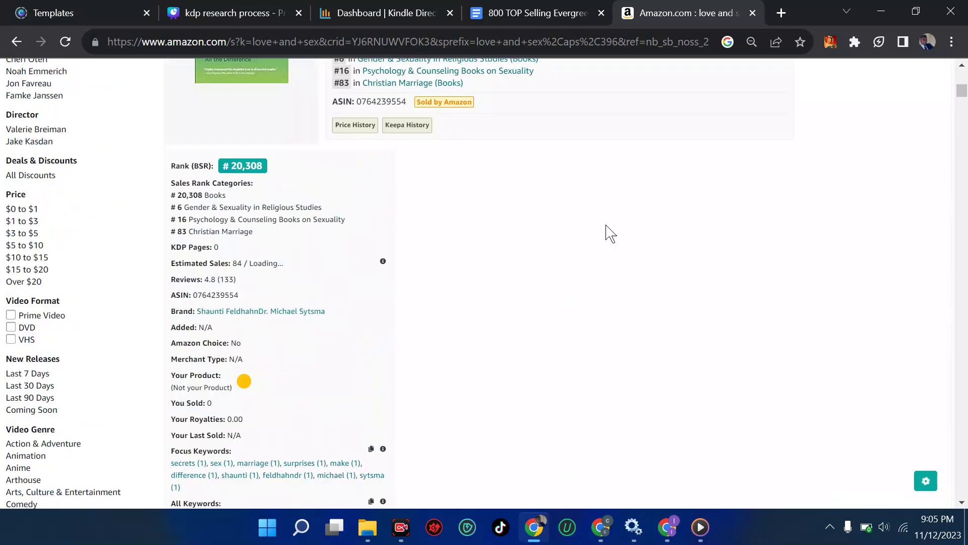
{"action": "scroll", "coordinate": [610, 233], "scroll_direction": "down", "scroll_amount": 10}
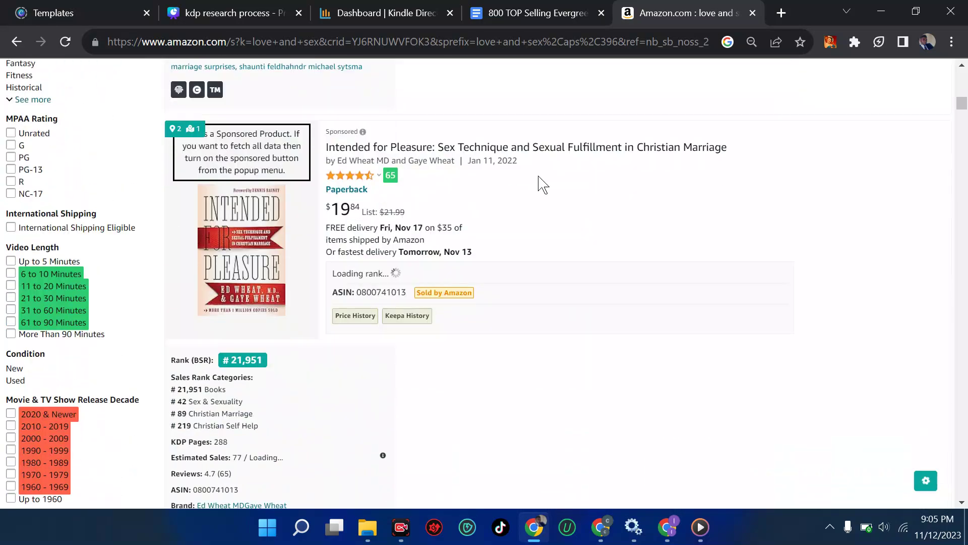
Examine the title, rank and prices of the listing "Love & Sex: A Christian Guide to Healthy Intimacy"
{"action": "scroll", "coordinate": [431, 180], "scroll_direction": "down", "scroll_amount": 8}
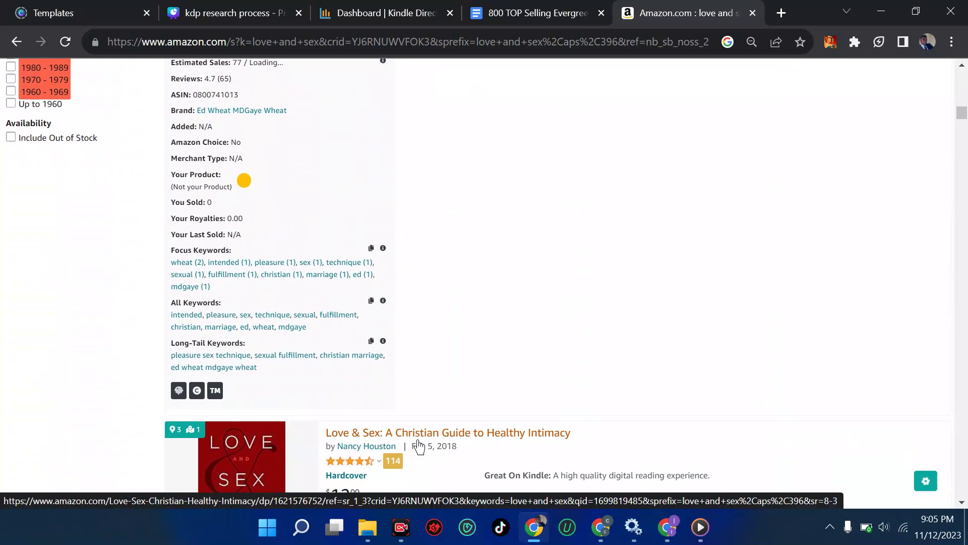
{"action": "scroll", "coordinate": [422, 448], "scroll_direction": "down", "scroll_amount": 3}
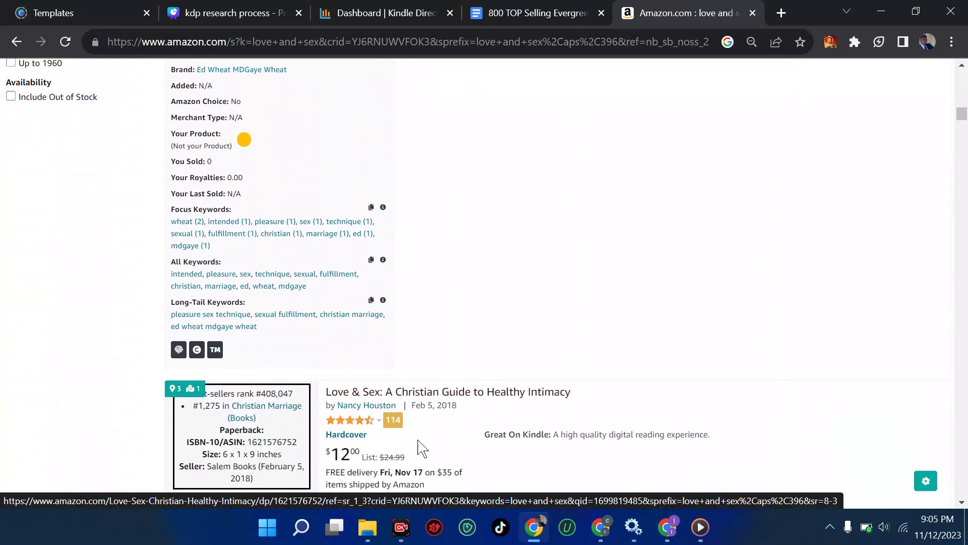
{"action": "scroll", "coordinate": [422, 448], "scroll_direction": "down", "scroll_amount": 5}
{"action": "scroll", "coordinate": [422, 448], "scroll_direction": "up", "scroll_amount": 2}
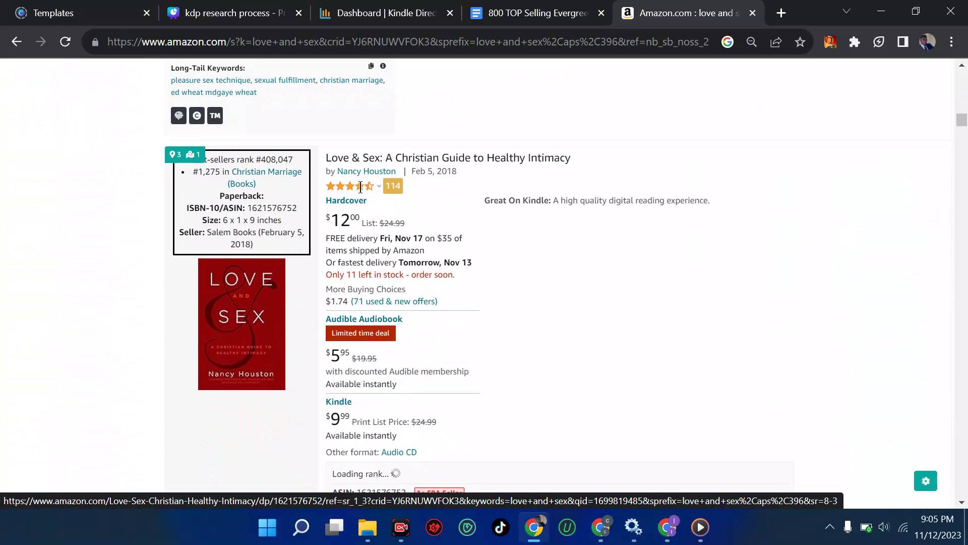
{"action": "scroll", "coordinate": [353, 189], "scroll_direction": "up", "scroll_amount": 1}
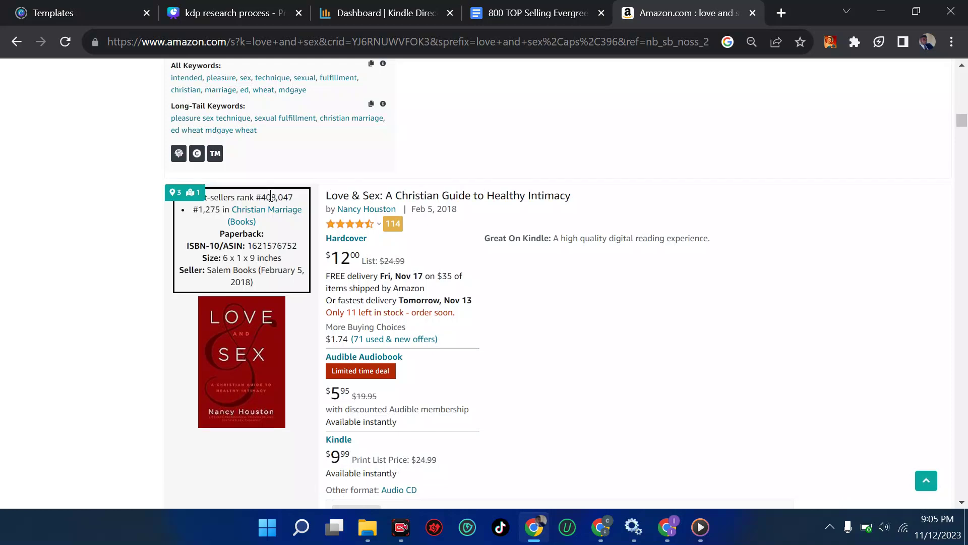
{"action": "scroll", "coordinate": [271, 199], "scroll_direction": "up", "scroll_amount": 12}
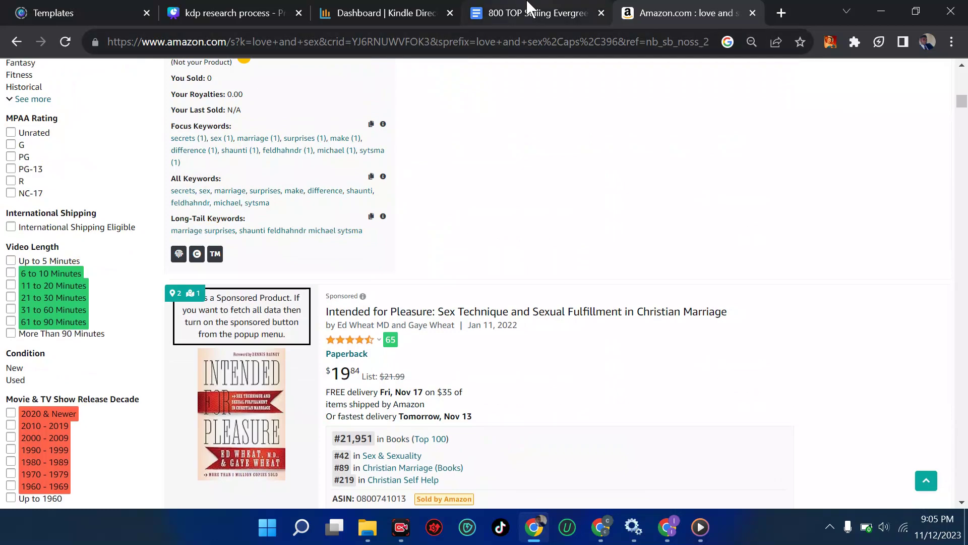
Revisit the evergreen book topics document and show the "Making Your Content" slide on page 7 of the Canva presentation
{"action": "left_click", "coordinate": [529, 7]}
{"action": "scroll", "coordinate": [506, 255], "scroll_direction": "down", "scroll_amount": 2}
{"action": "scroll", "coordinate": [506, 255], "scroll_direction": "up", "scroll_amount": 1}
{"action": "scroll", "coordinate": [489, 216], "scroll_direction": "down", "scroll_amount": 1}
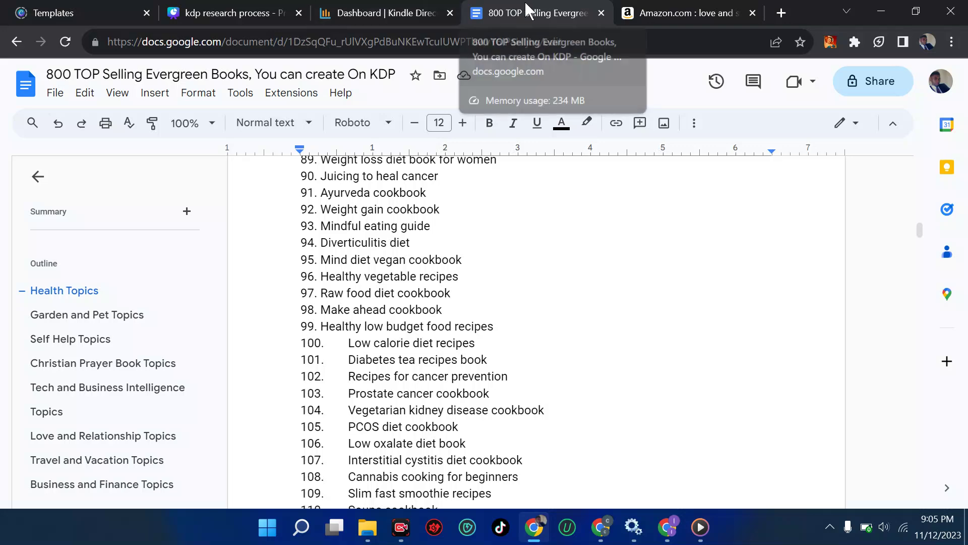
{"action": "left_click", "coordinate": [234, 11]}
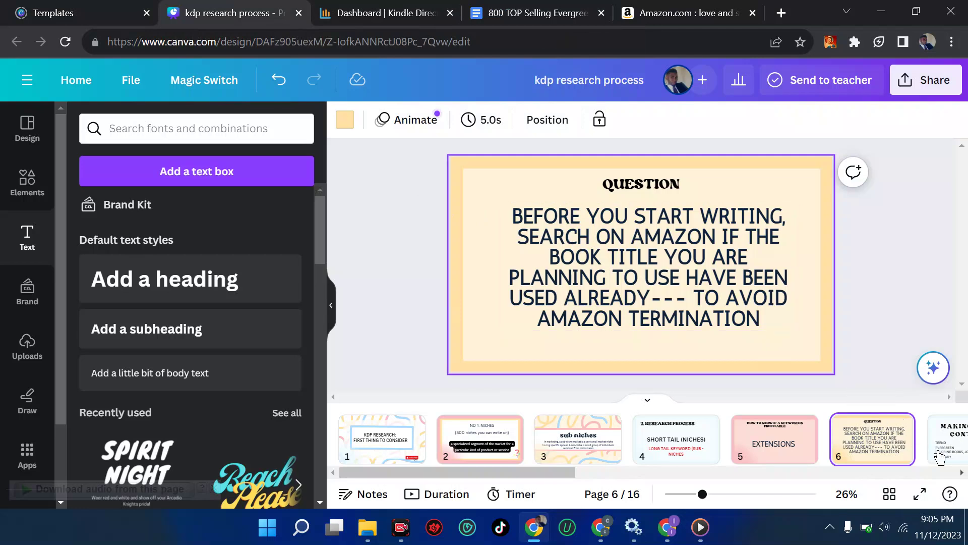
{"action": "left_click", "coordinate": [939, 457]}
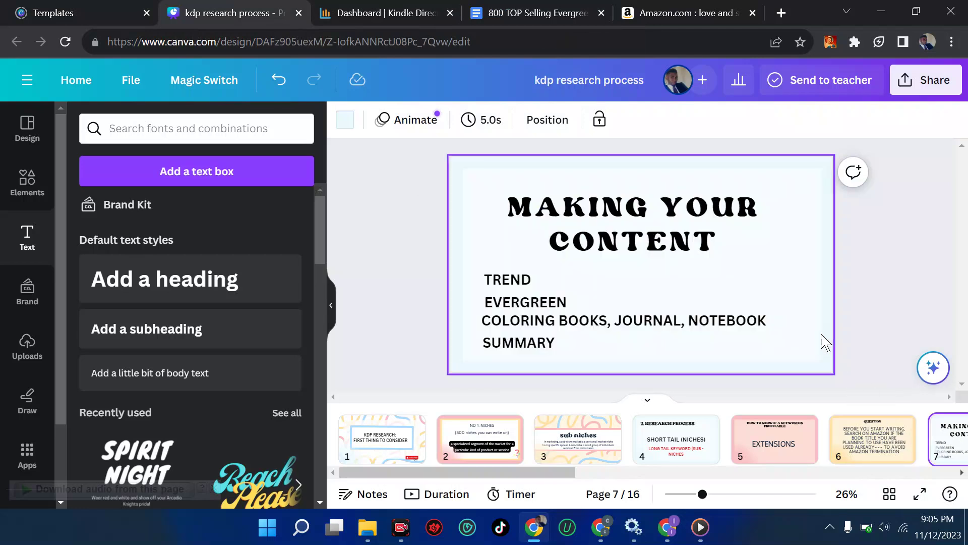